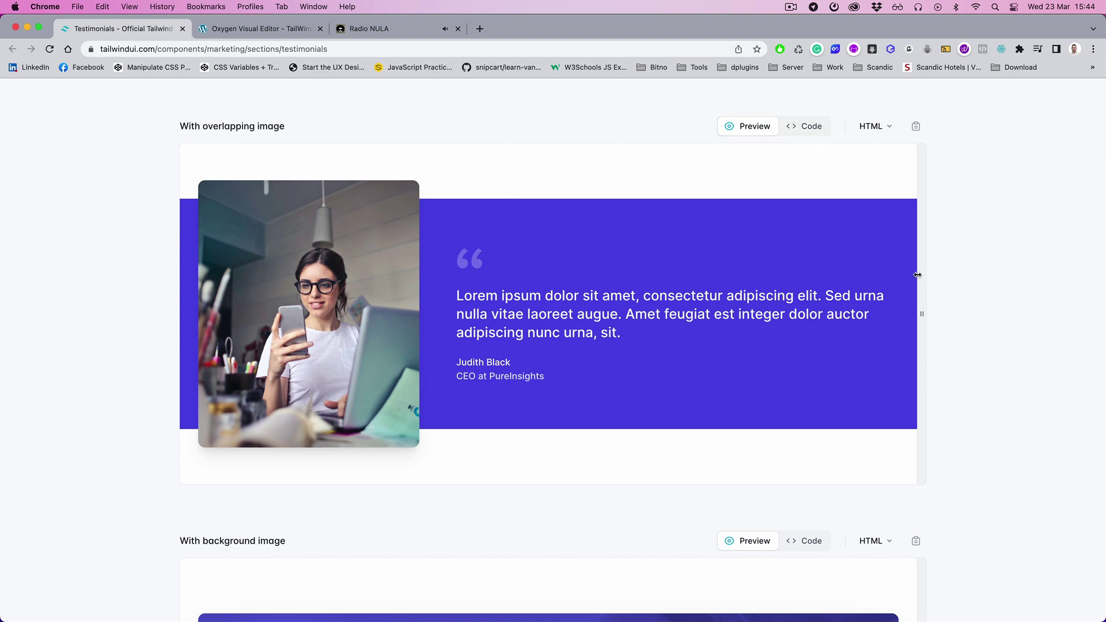
Step: Review the overlapping-image testimonial's preview and code, then inspect its markup in DevTools
mouse_move(921, 314)
left_mouse_down()
mouse_move(400, 350)
mouse_move(970, 282)
left_mouse_up()
left_click(812, 126)
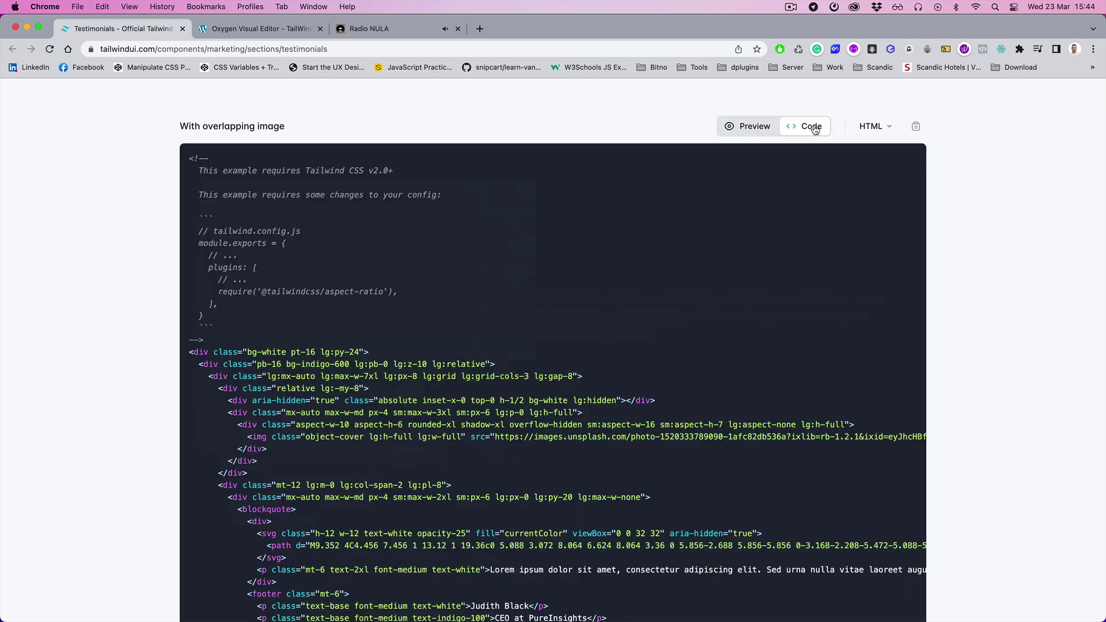
scroll(488, 310, "down", 5)
scroll(489, 310, "down", 3)
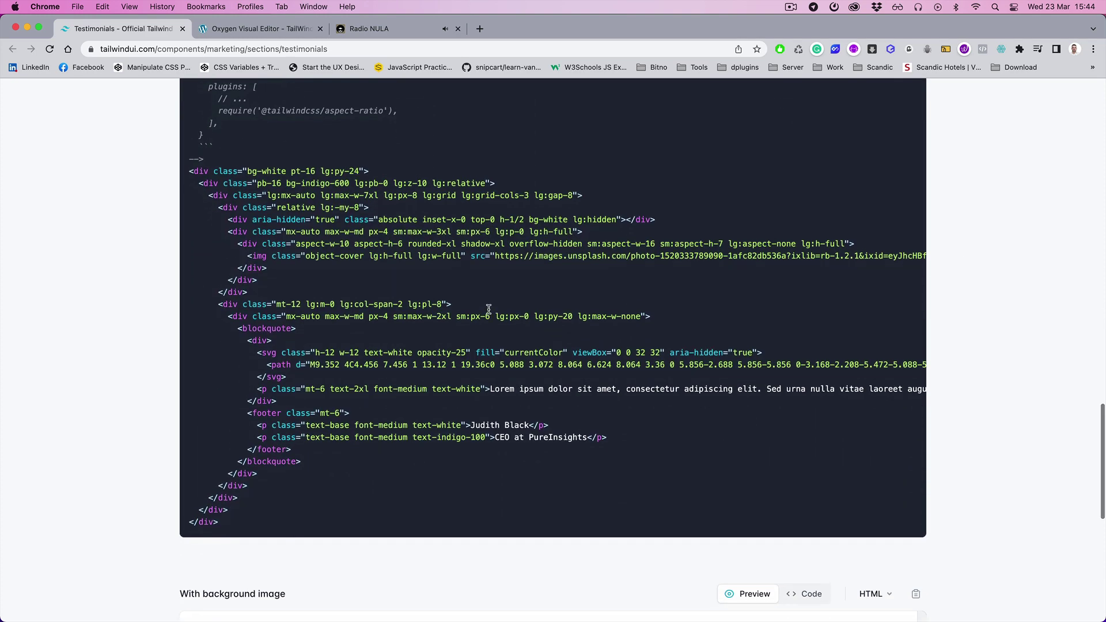
scroll(484, 259, "up", 5)
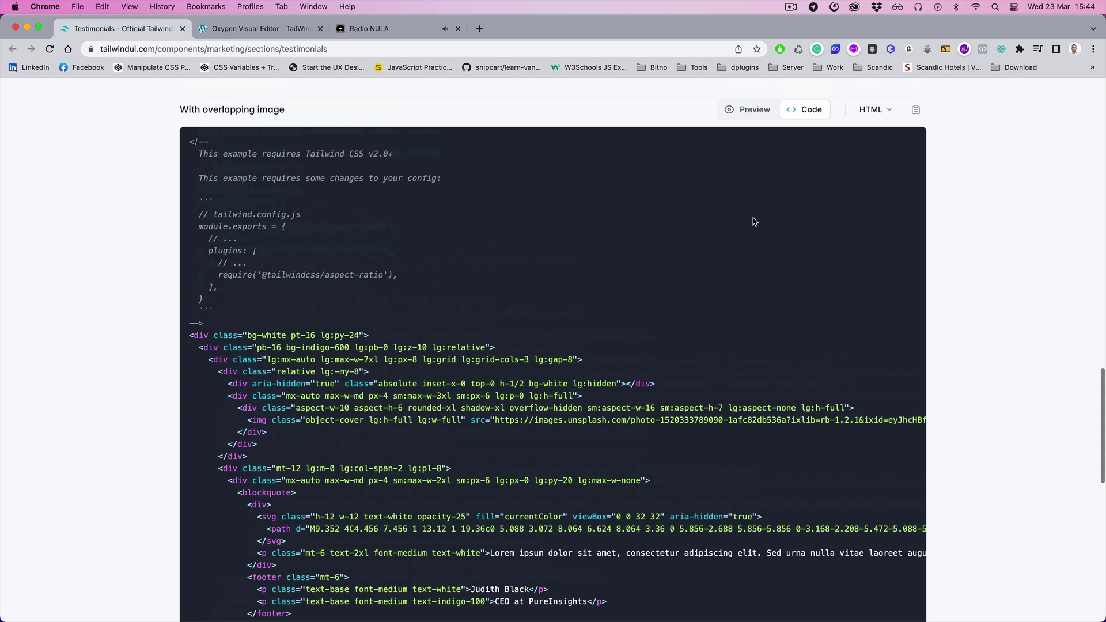
scroll(484, 259, "up", 4)
left_click(752, 295)
scroll(571, 292, "down", 5)
scroll(536, 285, "down", 2)
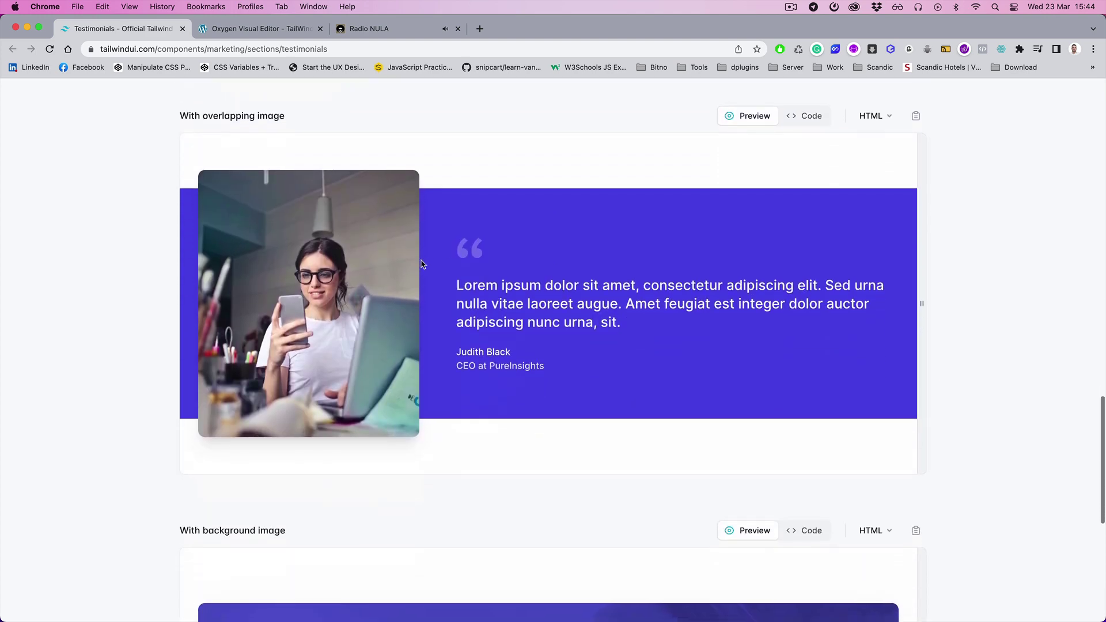
right_click(491, 223)
left_click(512, 453)
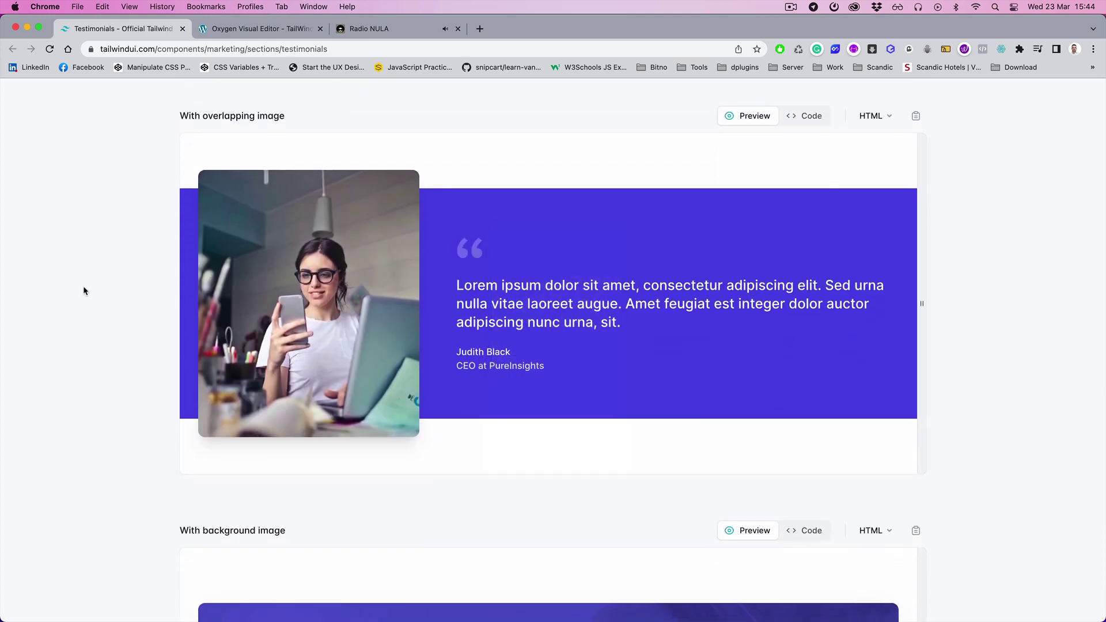
Step: Add a white wrapper div and a child div carrying the copied bg-indigo-600 band classes
left_click_drag(799, 297, 798, 343)
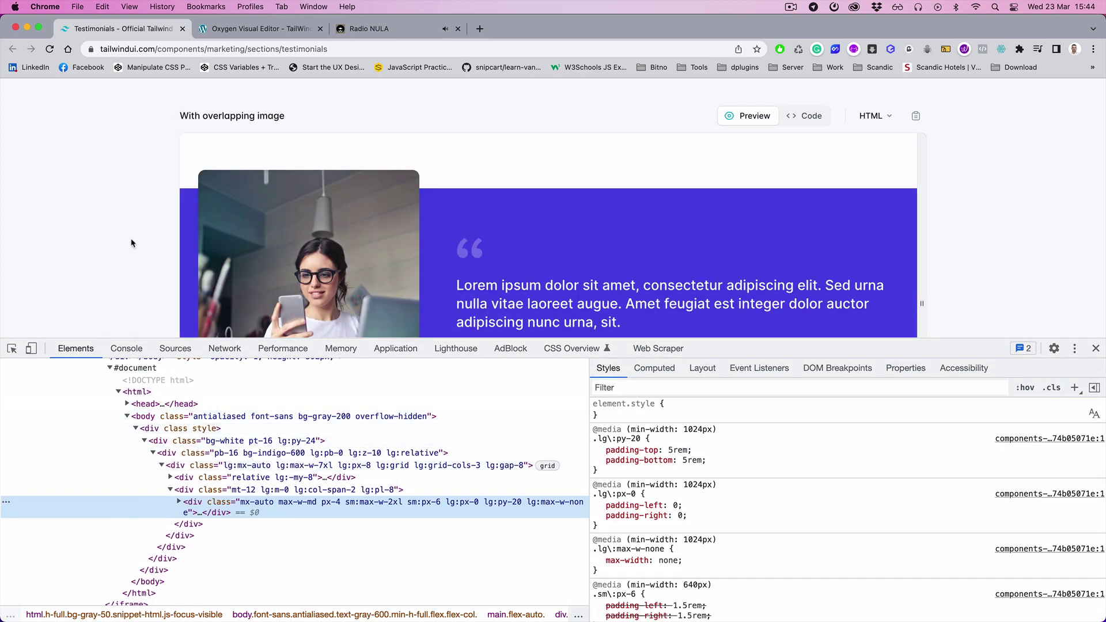
left_click(255, 28)
key("ctrl+shift+d")
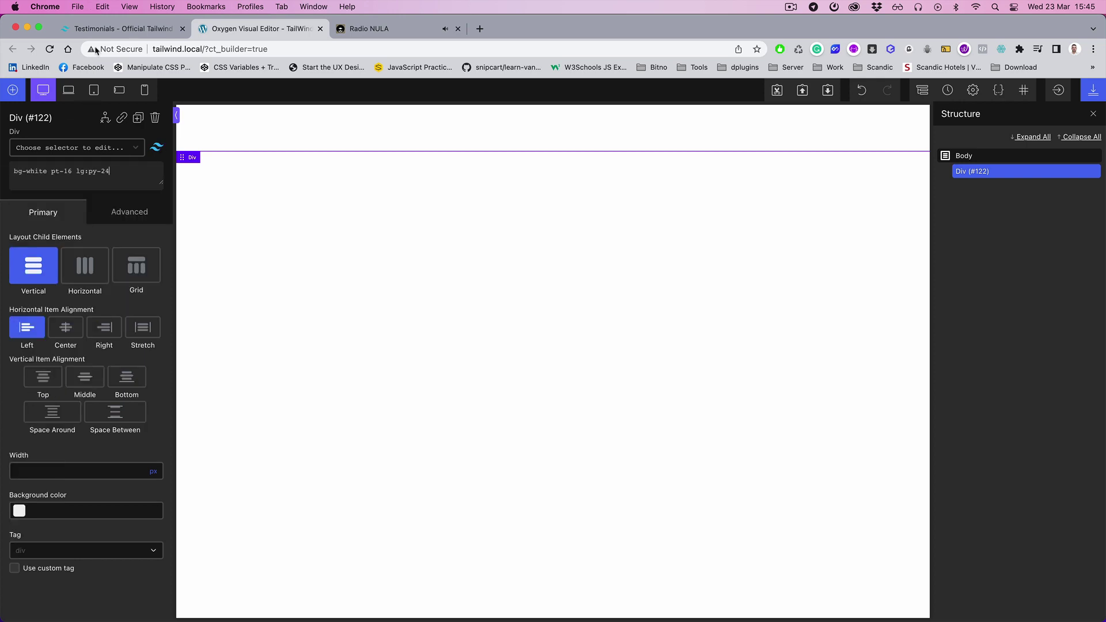
left_click(118, 29)
left_click(198, 448)
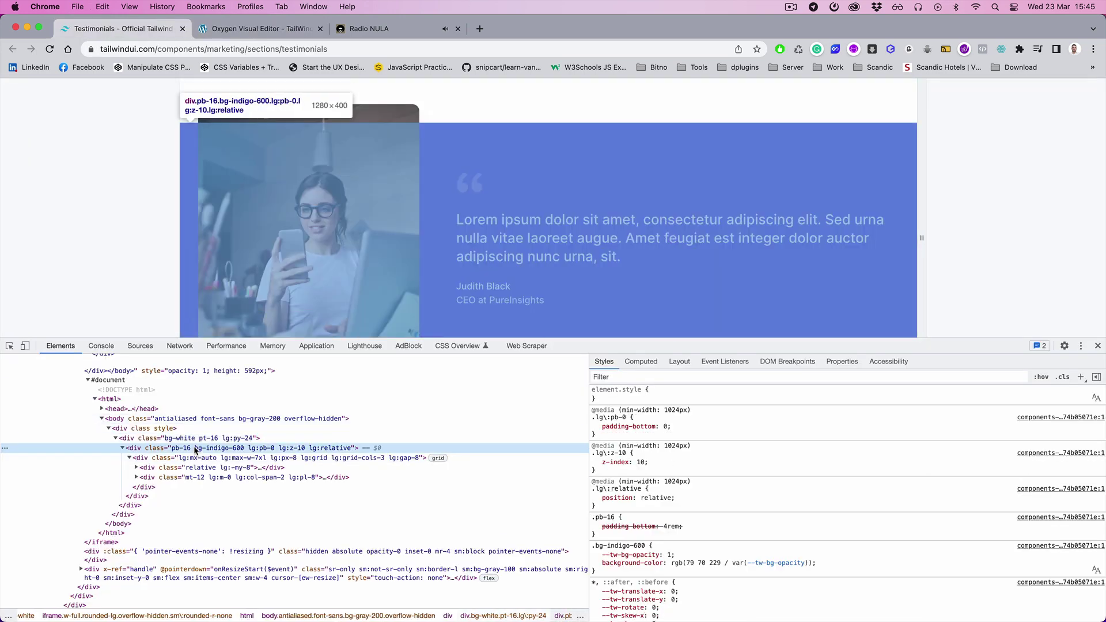
key("super+c")
left_click(270, 29)
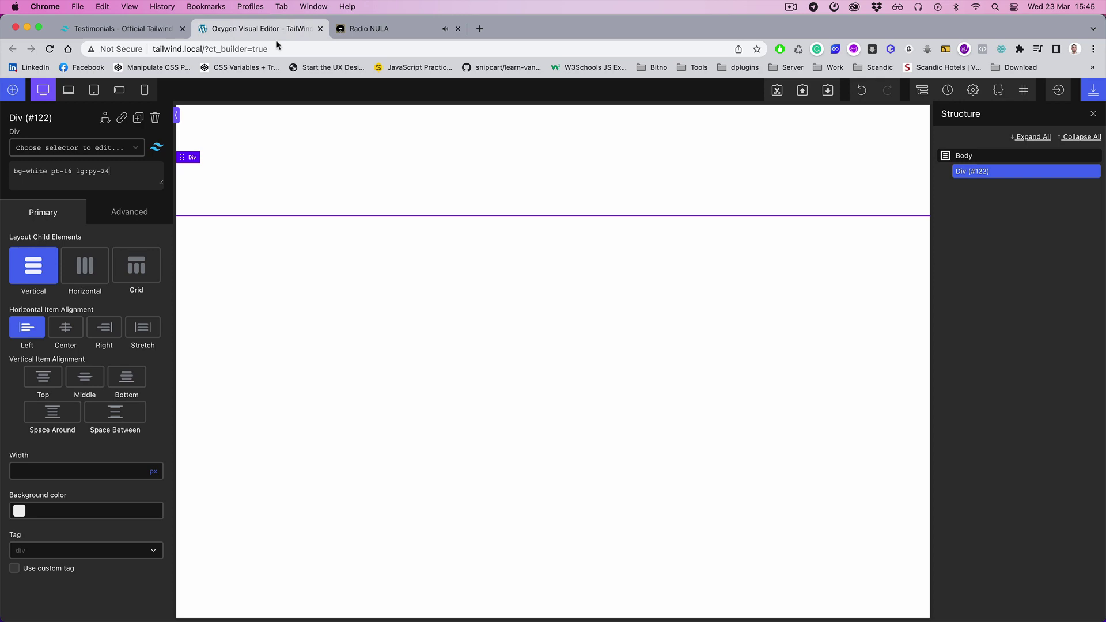
key("super+v")
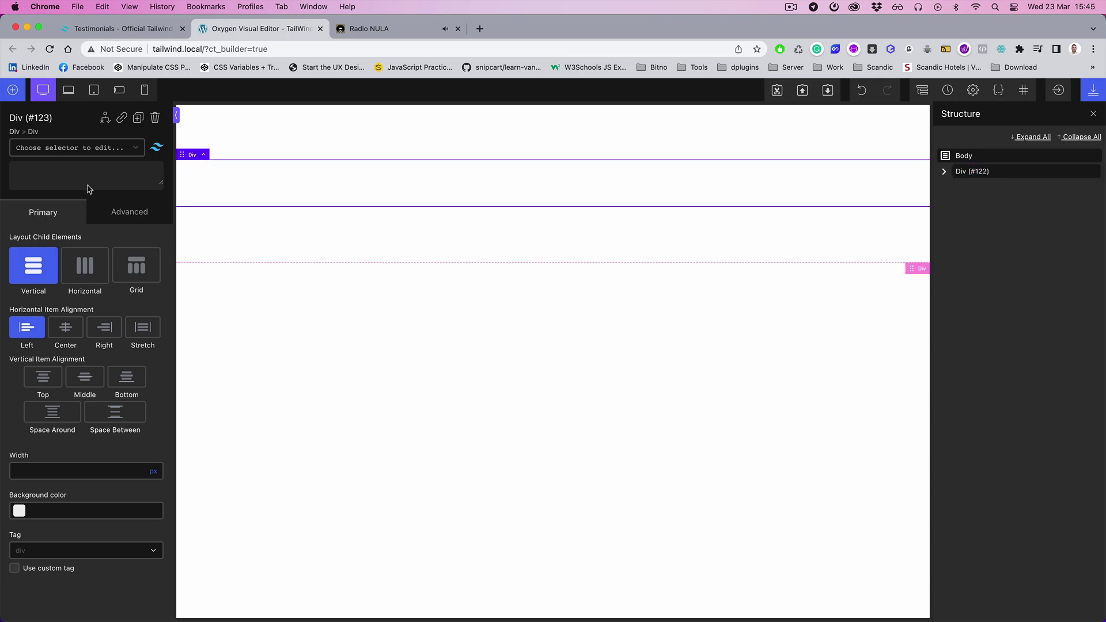
key("Return")
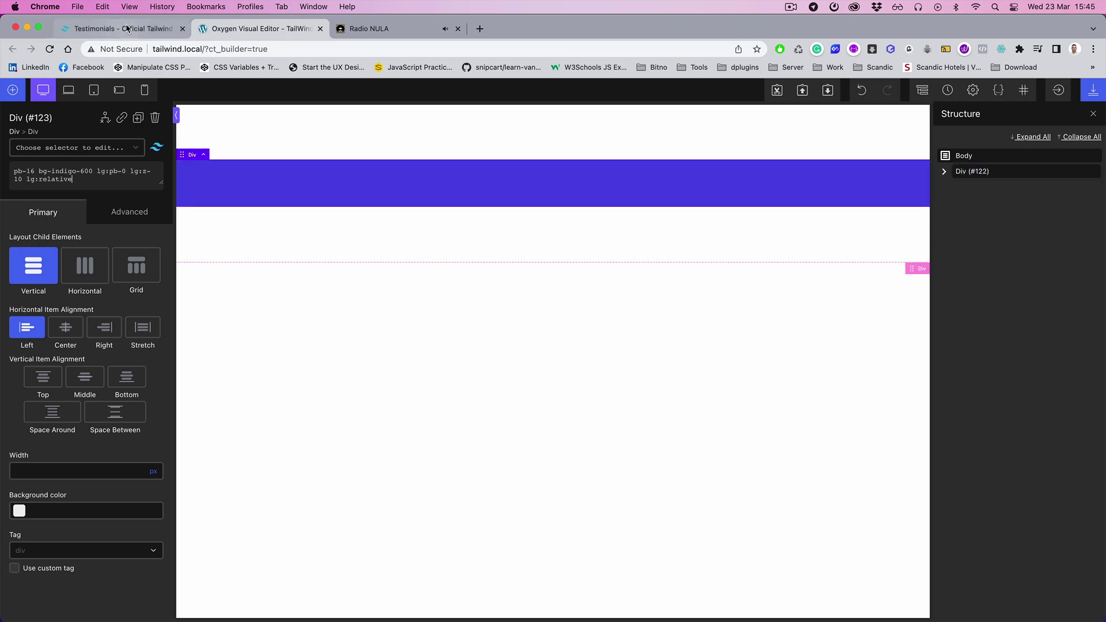
Step: Nest a grid container div with the lg:grid classes inside the indigo band and expand the tree
left_click(123, 28)
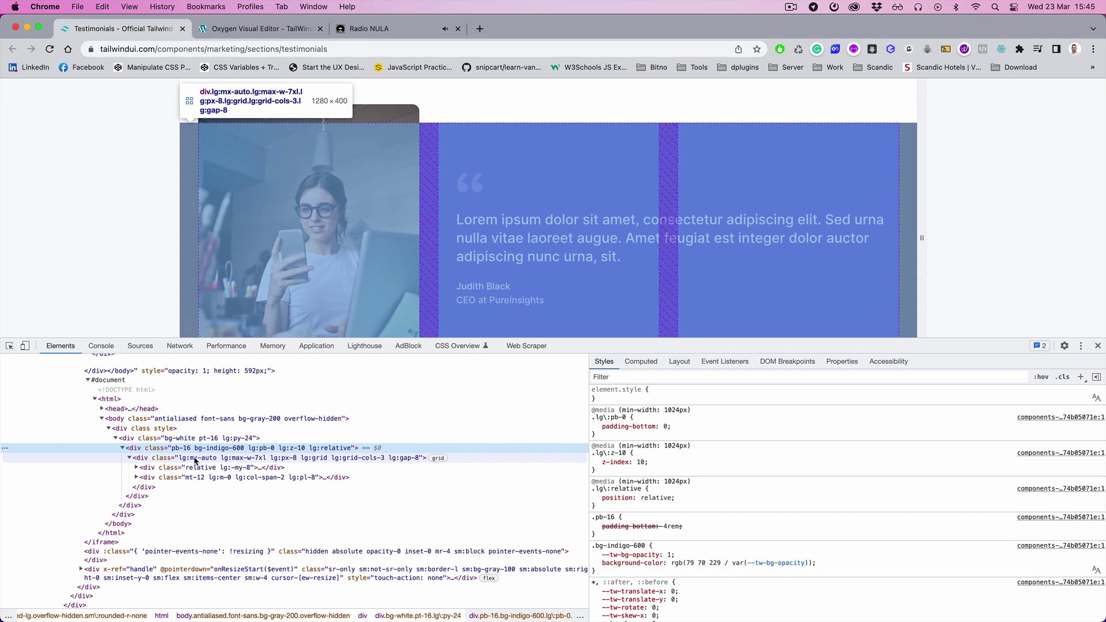
left_click(195, 459)
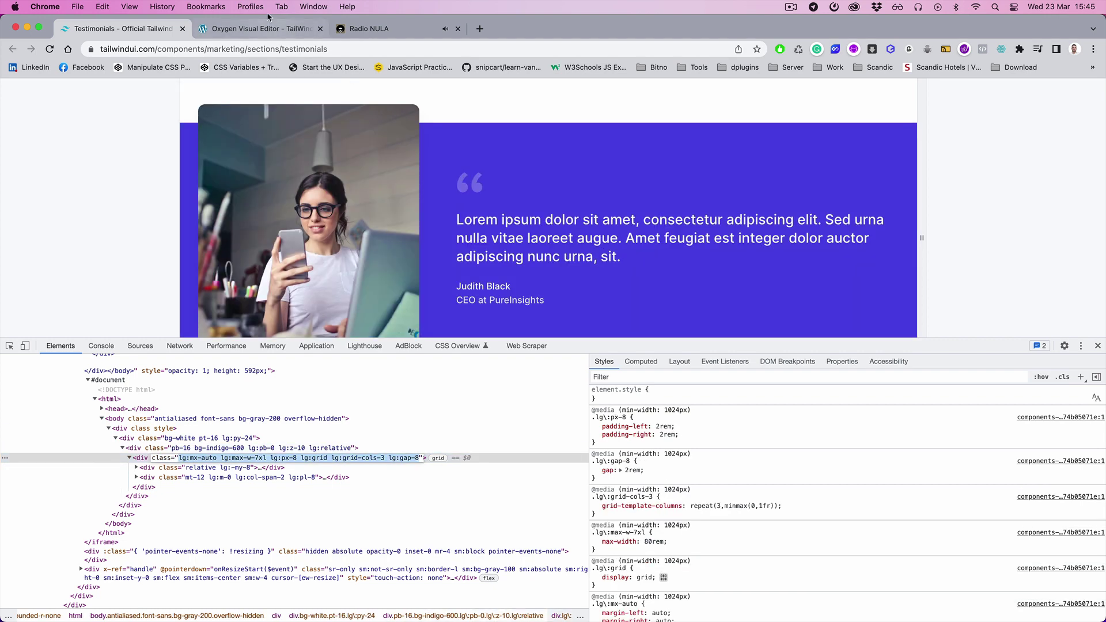
left_click(250, 28)
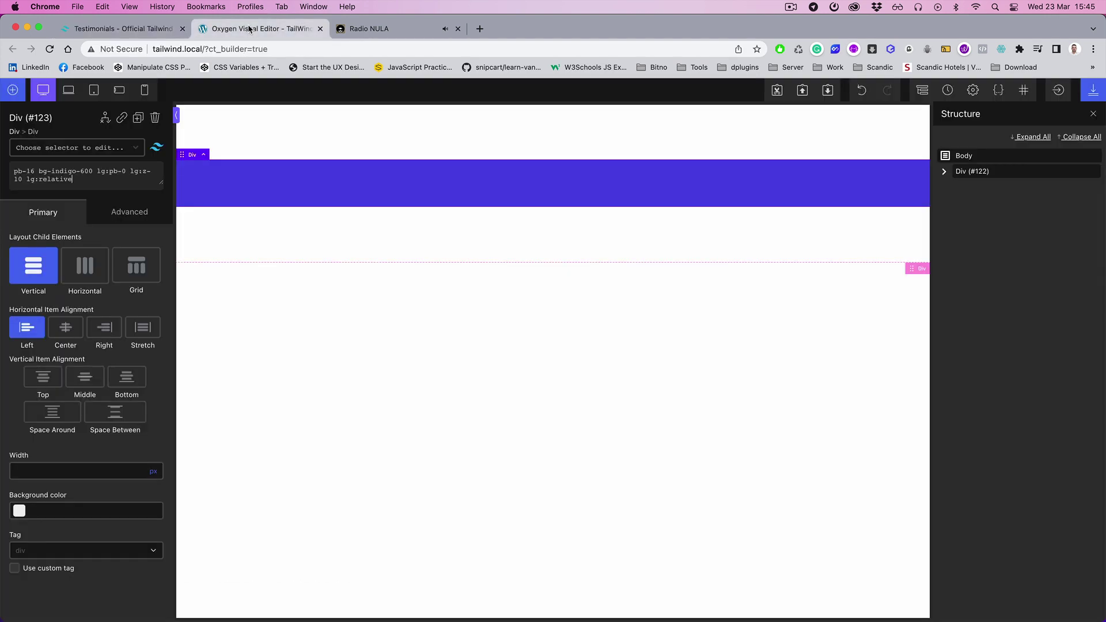
left_click(275, 189)
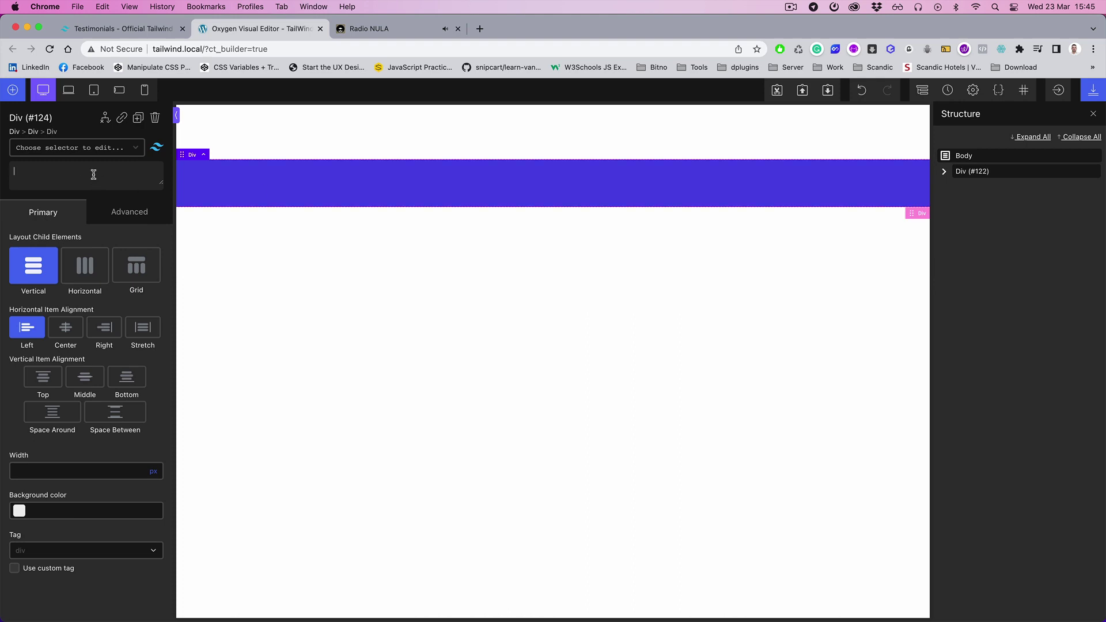
key("super+v")
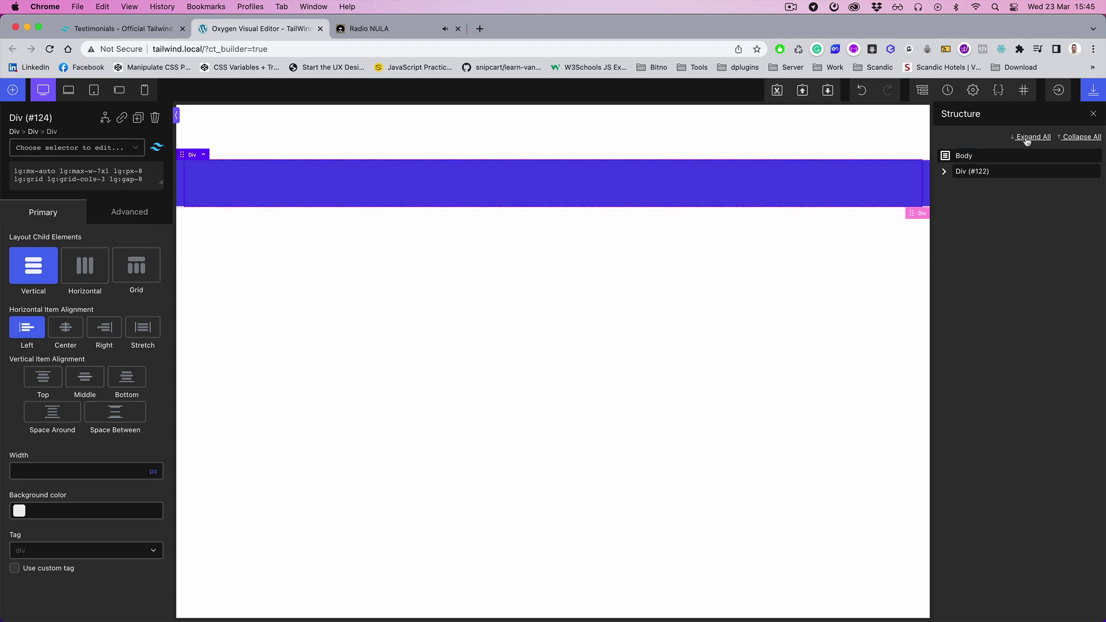
left_click(1027, 139)
left_click(148, 27)
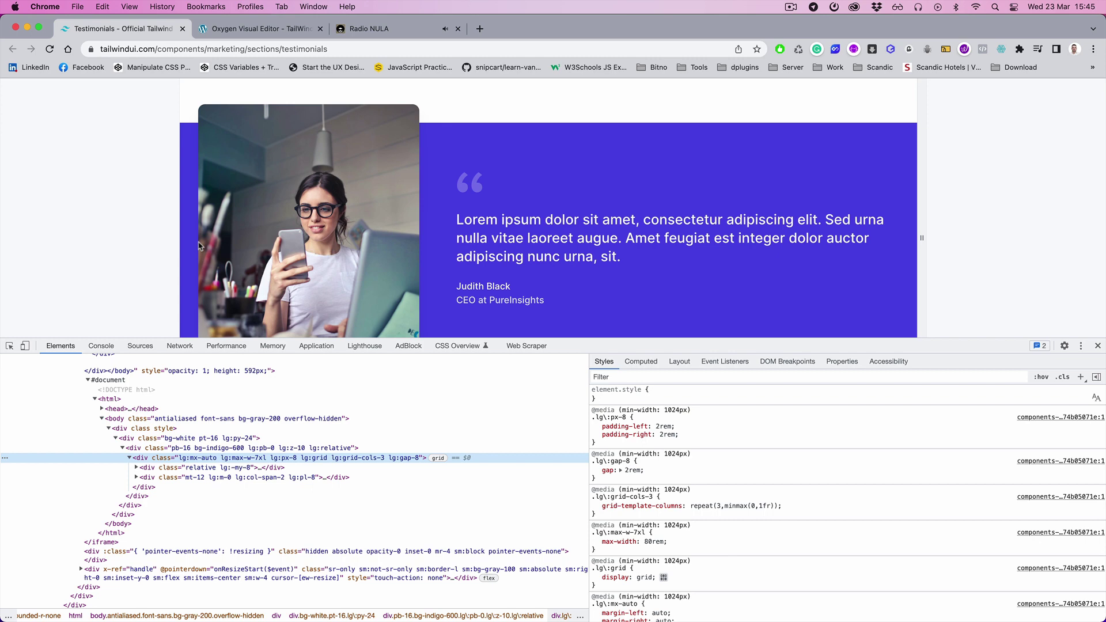
left_click(164, 468)
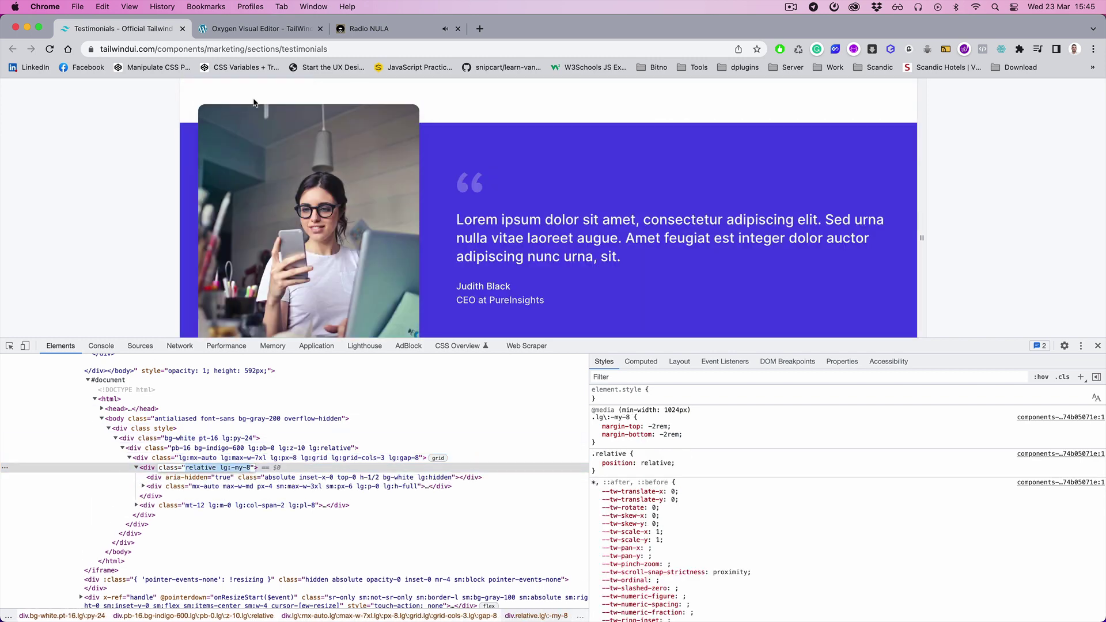
Step: Add a child div in the image wrapper and give it the custom attribute aria-hidden = true
left_click(260, 29)
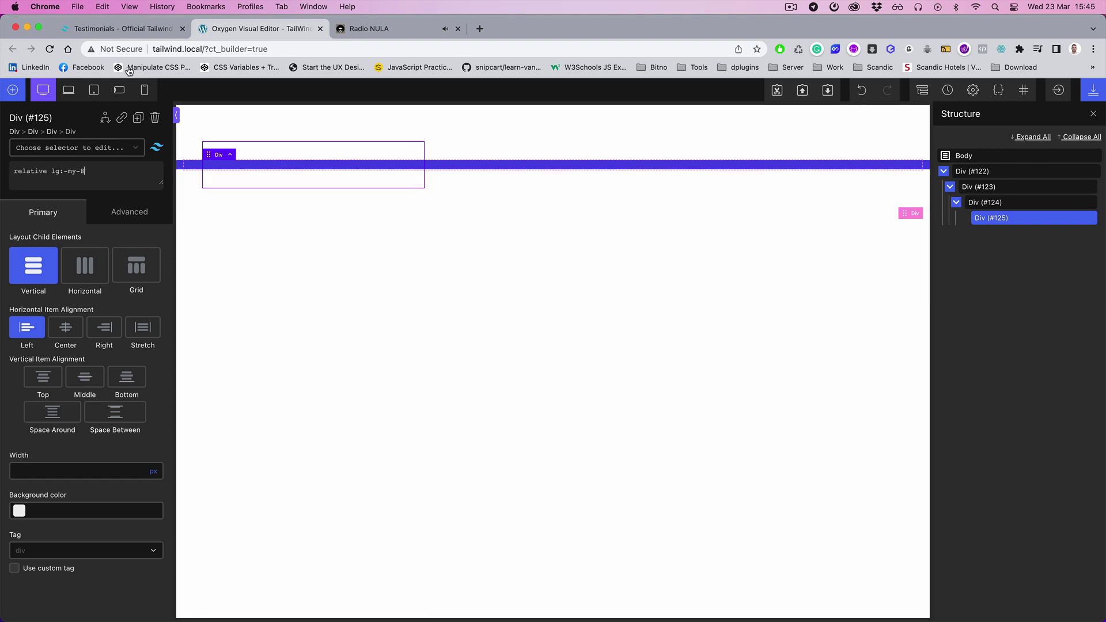
left_click(121, 28)
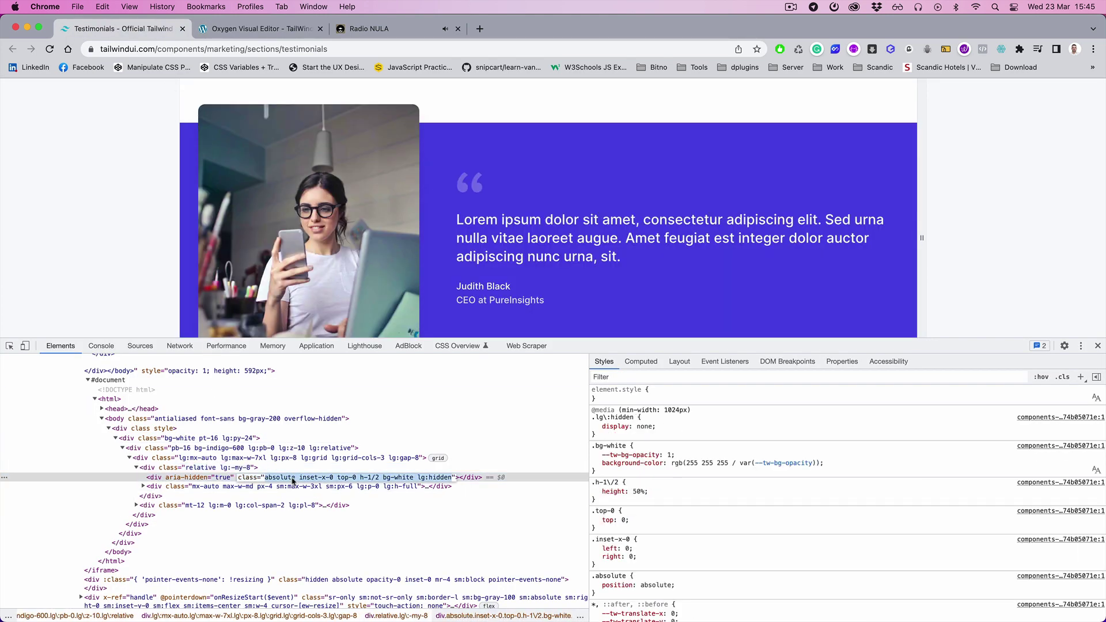
left_click(276, 29)
left_click(346, 165)
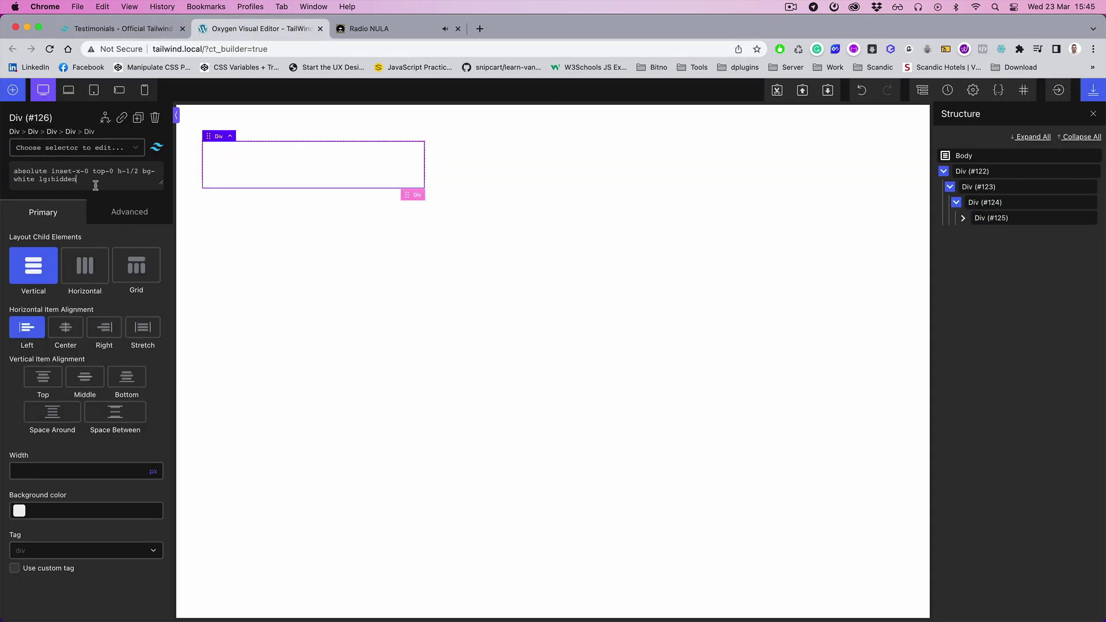
right_click(112, 206)
left_click(121, 212)
left_click(70, 501)
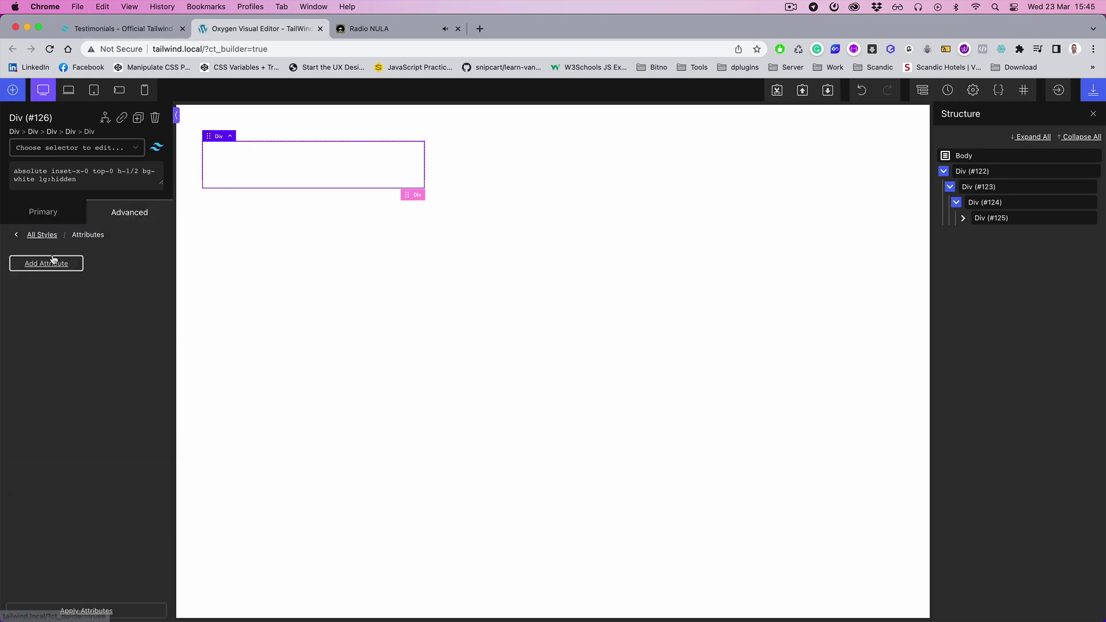
left_click(48, 262)
left_click(121, 29)
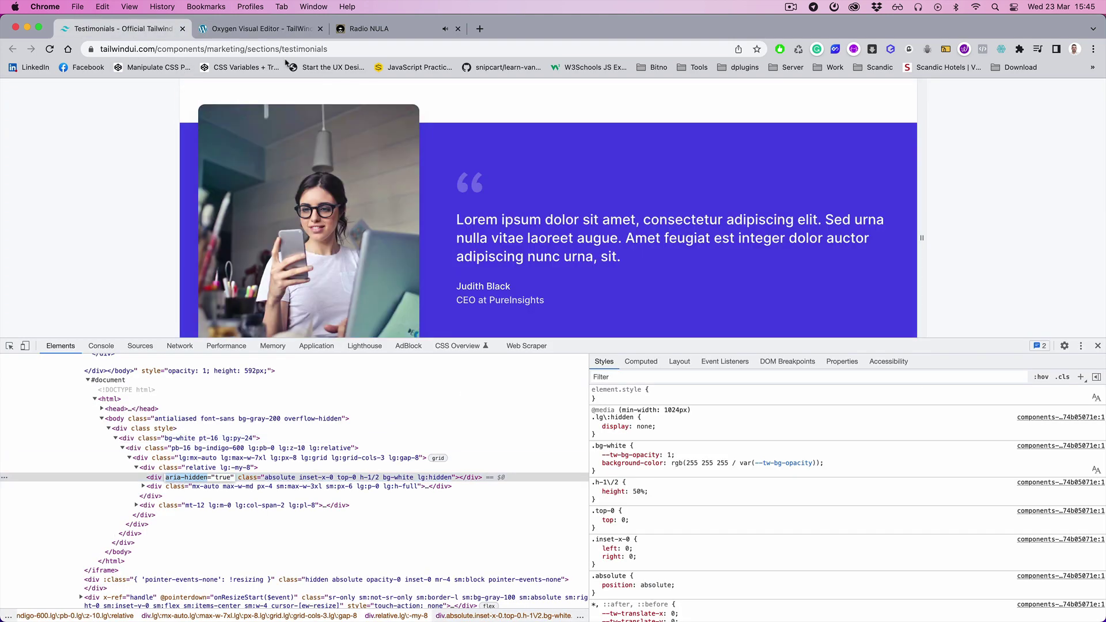
left_click(260, 29)
key("super+v")
key("Tab")
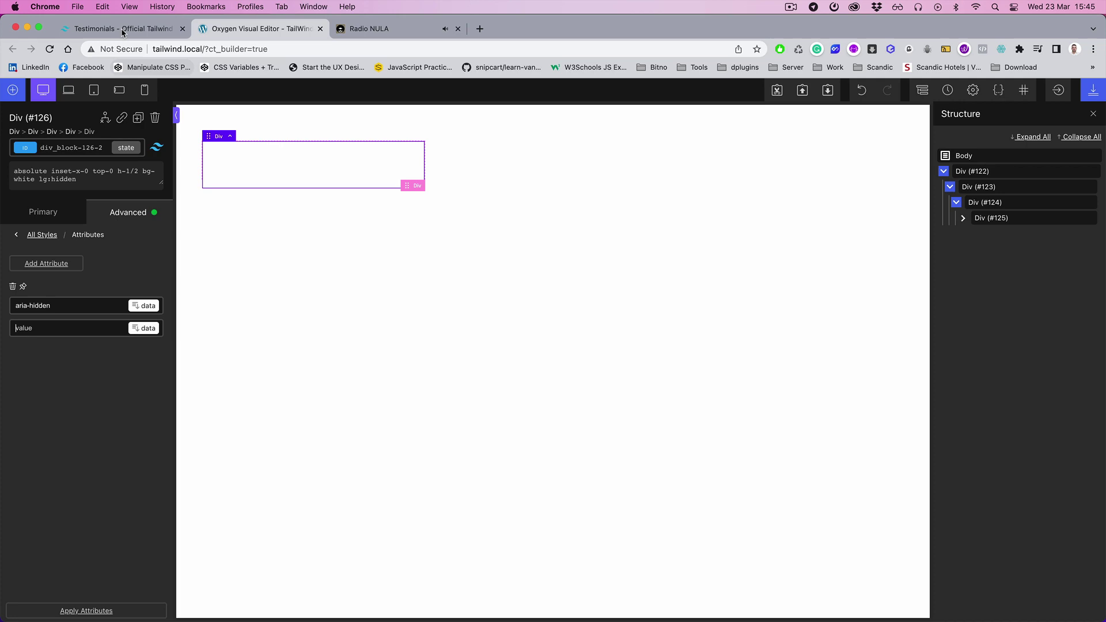
Step: Copy the image container div's class list from the markup and show Div (#125)'s children
left_click(122, 29)
left_click(259, 29)
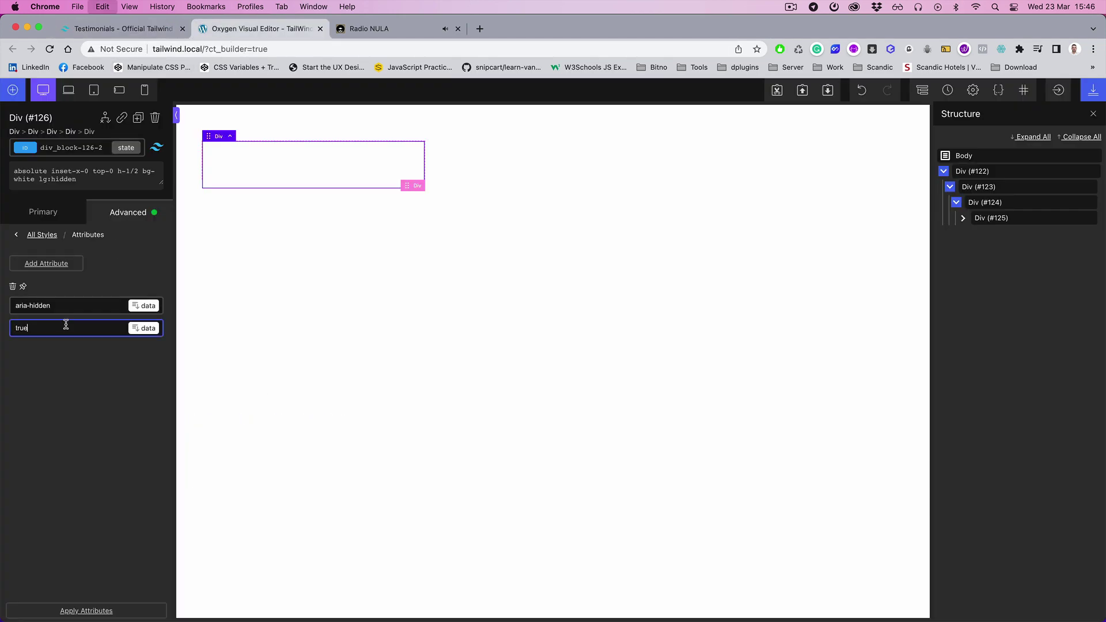
left_click(121, 29)
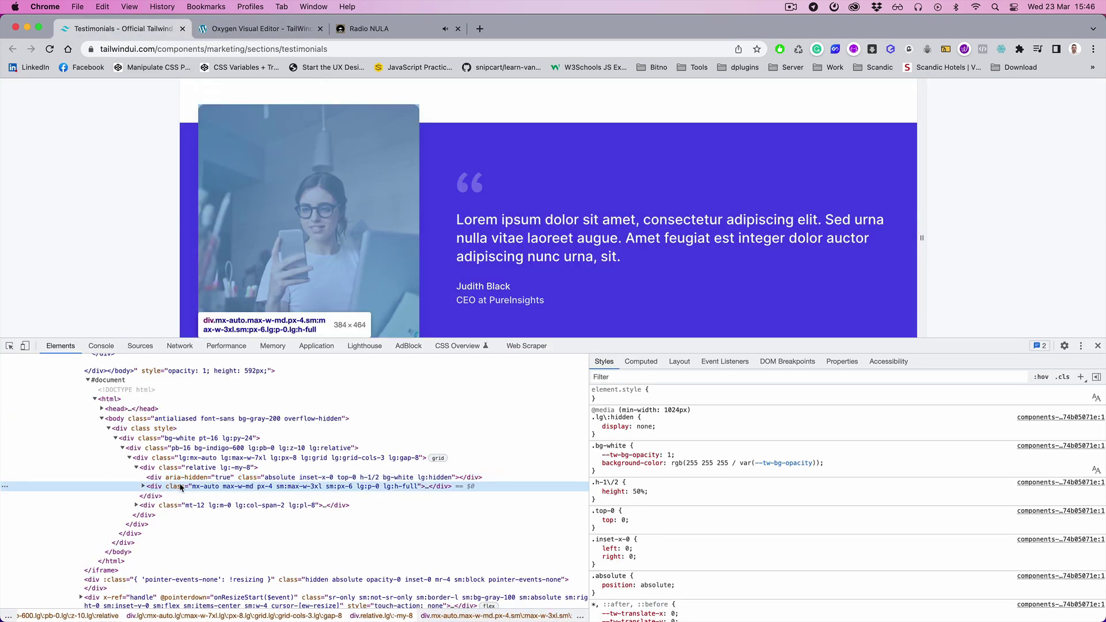
left_click(223, 487)
double_click(223, 487)
left_click(260, 28)
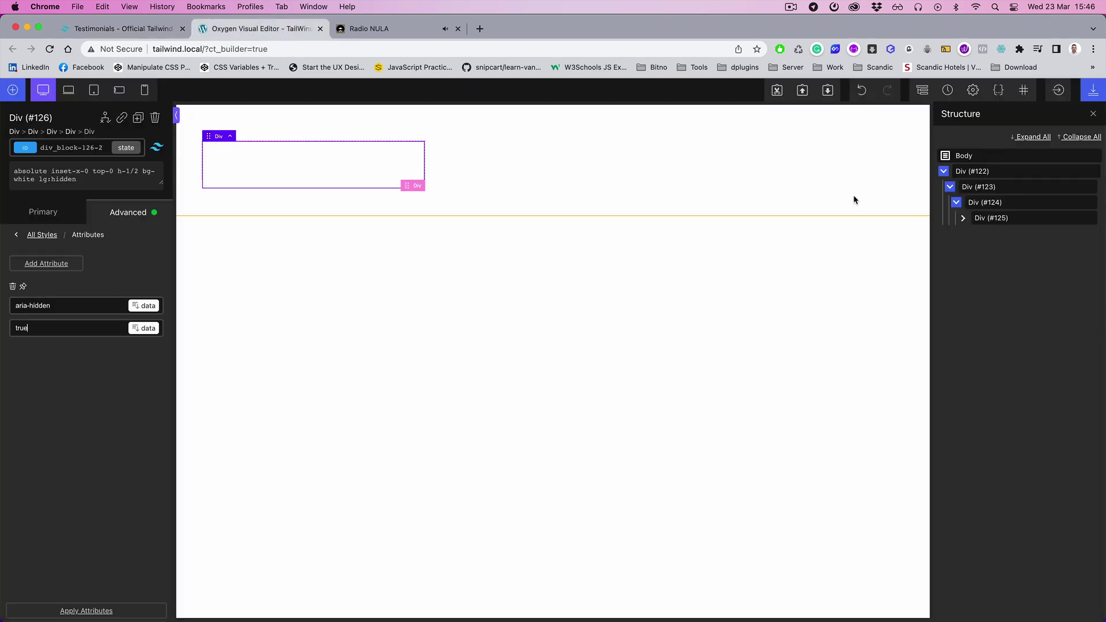
left_click(963, 219)
Step: Add a second div in Div (#125) with the copied classes and rename Div (#126) to 'area hidden'
key("ctrl+d")
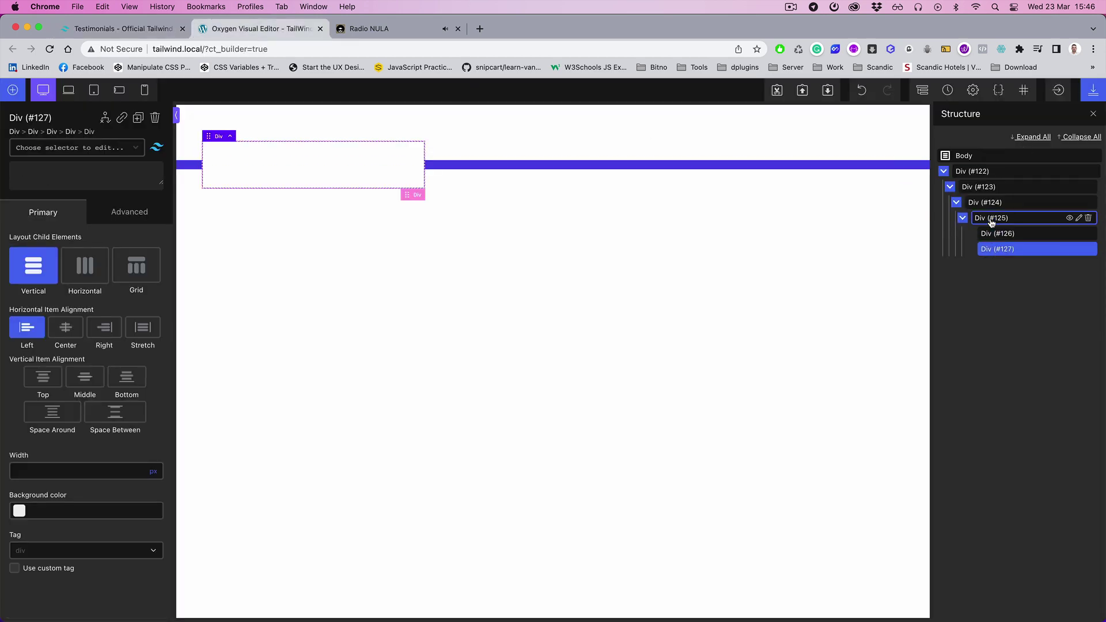
left_click(96, 173)
type("mx-auto max-w-md px-4 sm:max-w-3xl sm:px-6 lg:p-0 lg:h-full")
double_click(998, 233)
type("a")
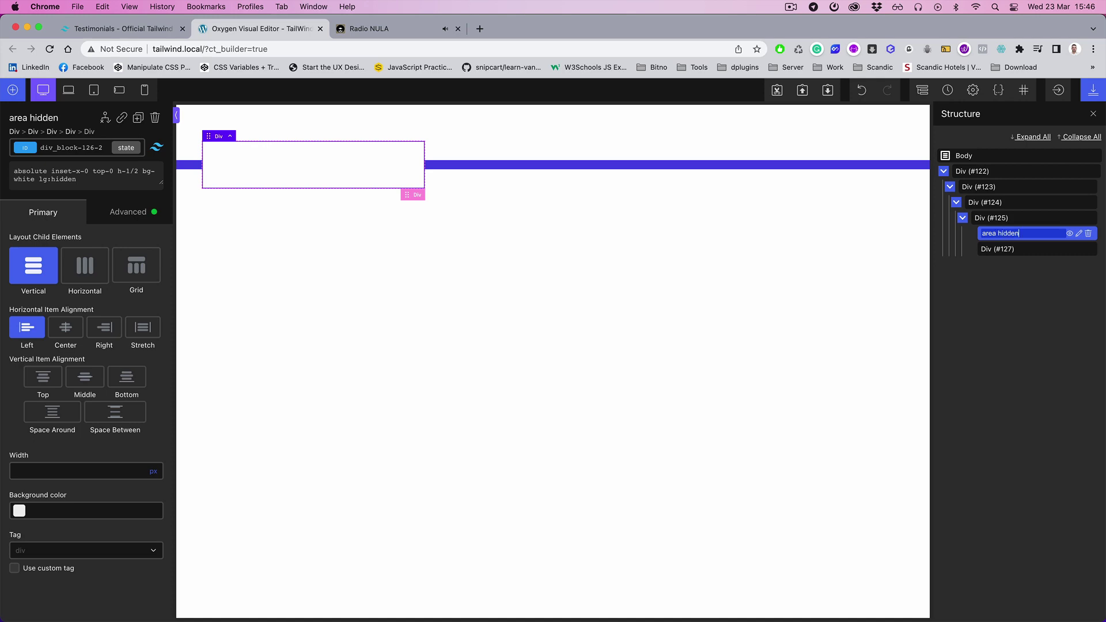
key("Return")
left_click(997, 249)
Step: Add an image with the testimonial's object-cover classes inside the aspect-ratio wrapper Div (#128)
left_click(121, 29)
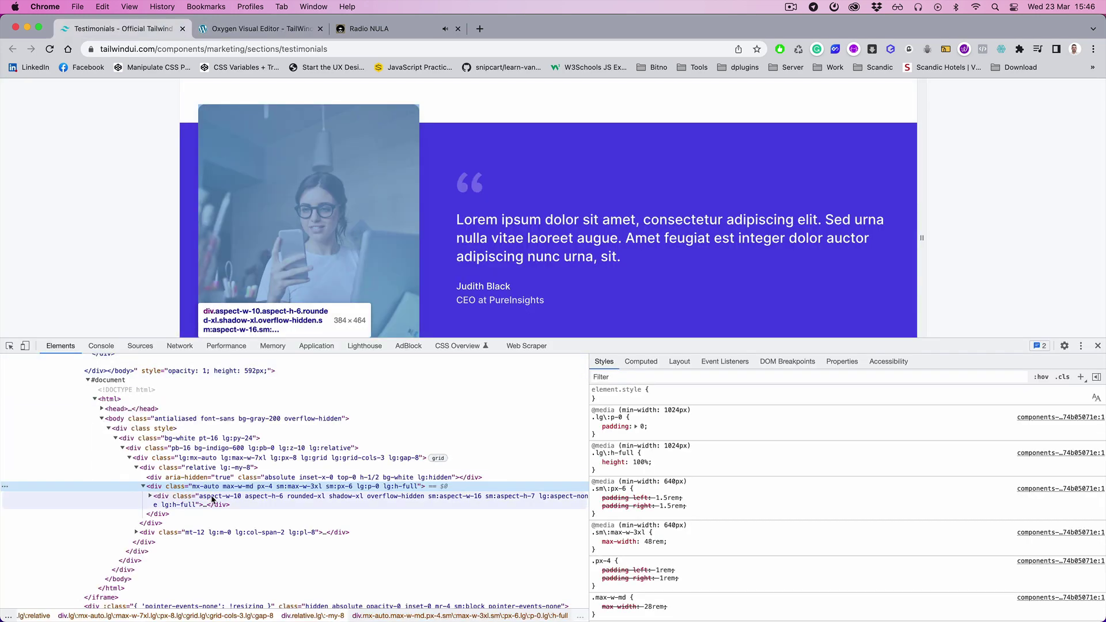
left_click(212, 498)
left_click(260, 28)
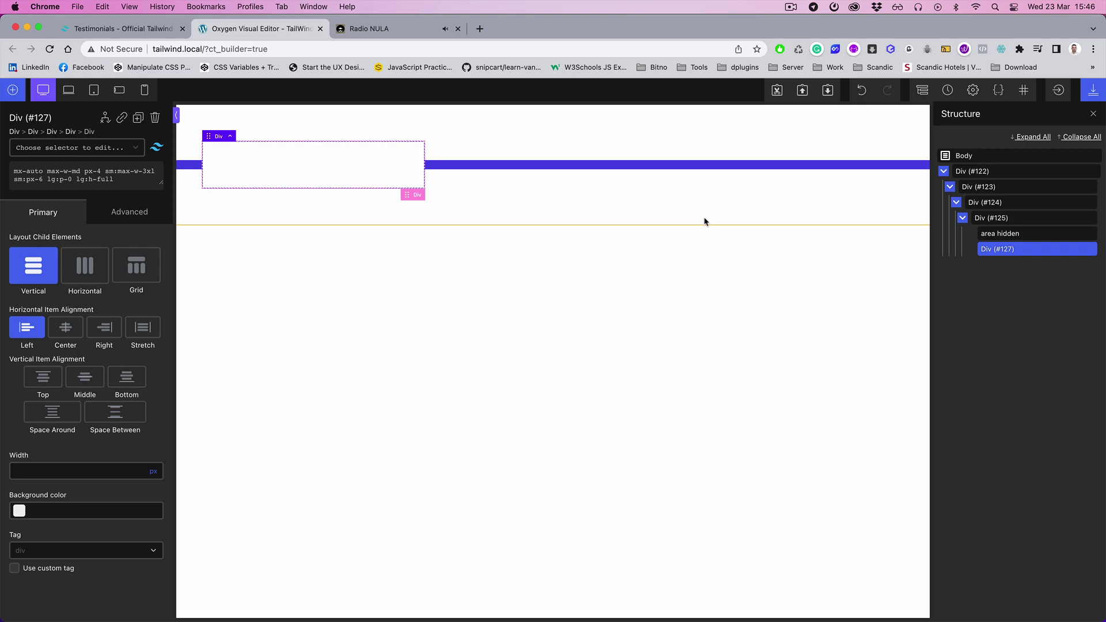
left_click(122, 28)
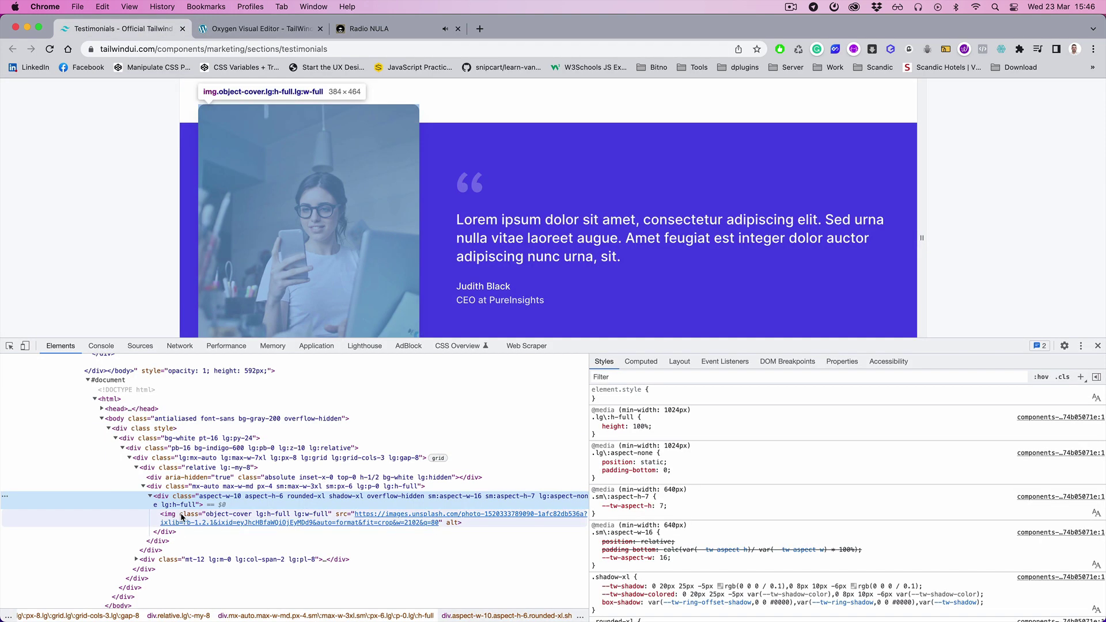
left_click(259, 515)
left_click(259, 29)
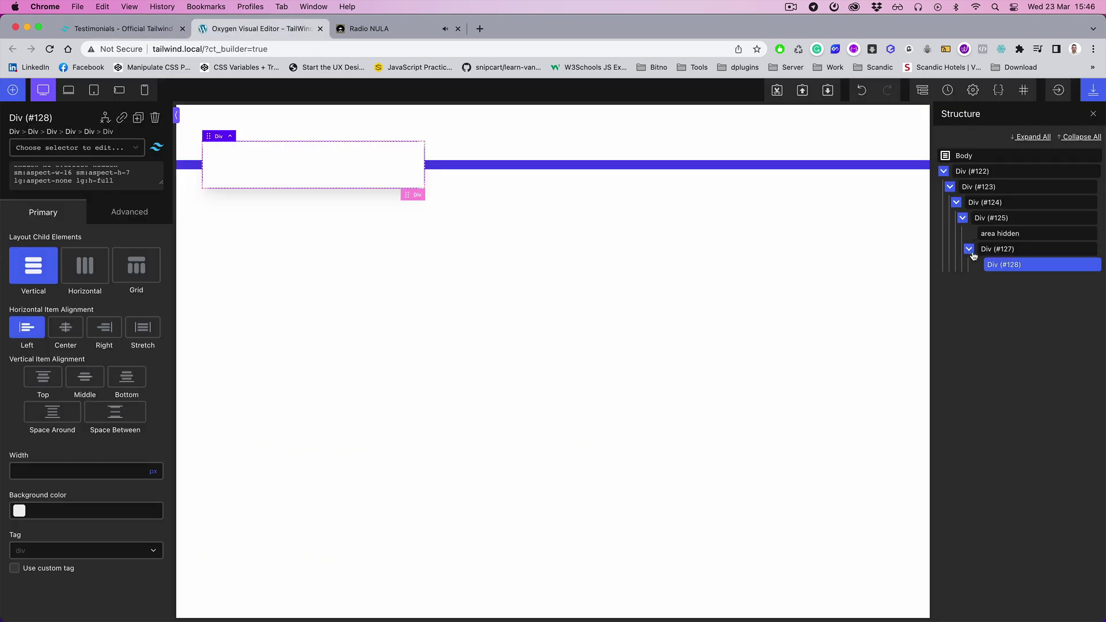
key("super+v")
type("object-cover lg:h-full lg:w-full")
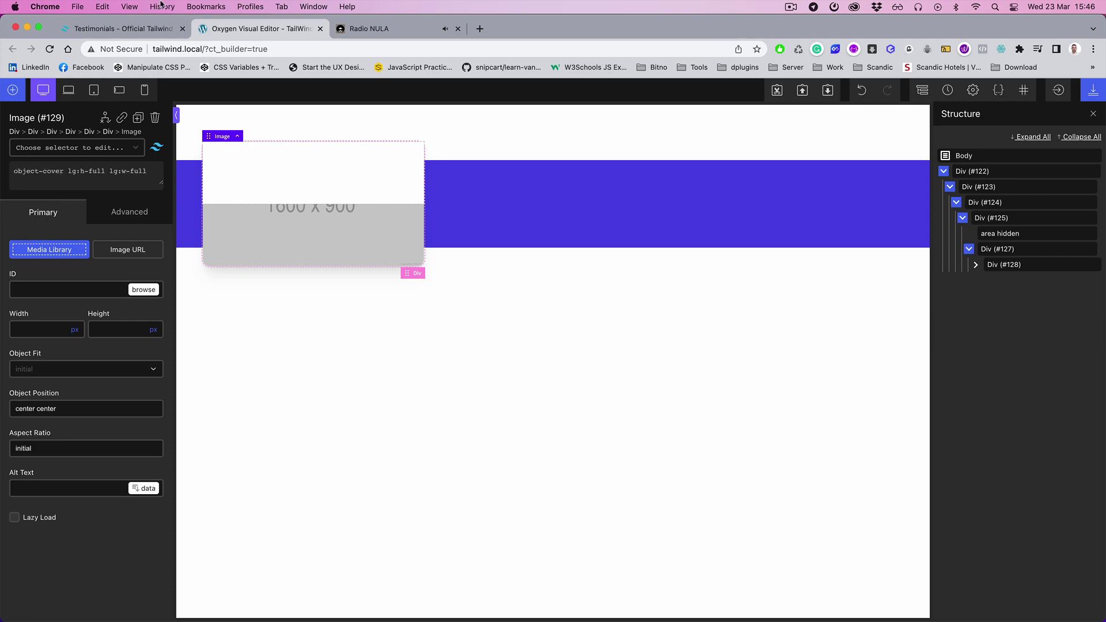
Step: Set the image to load the Unsplash portrait URL, then review the text column container markup
left_click(115, 29)
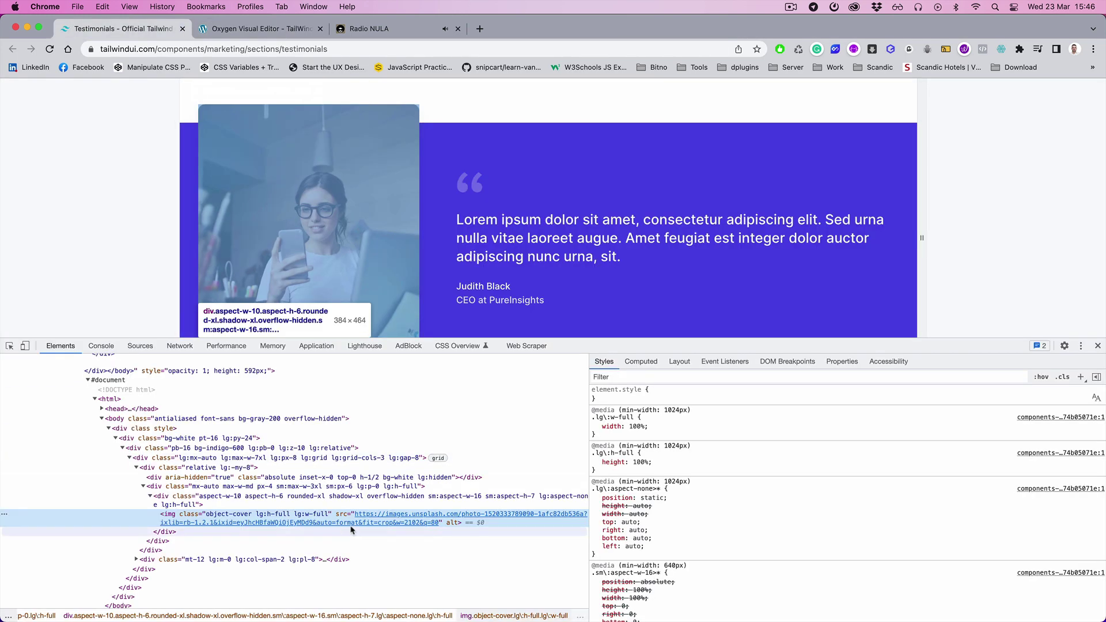
left_click(260, 29)
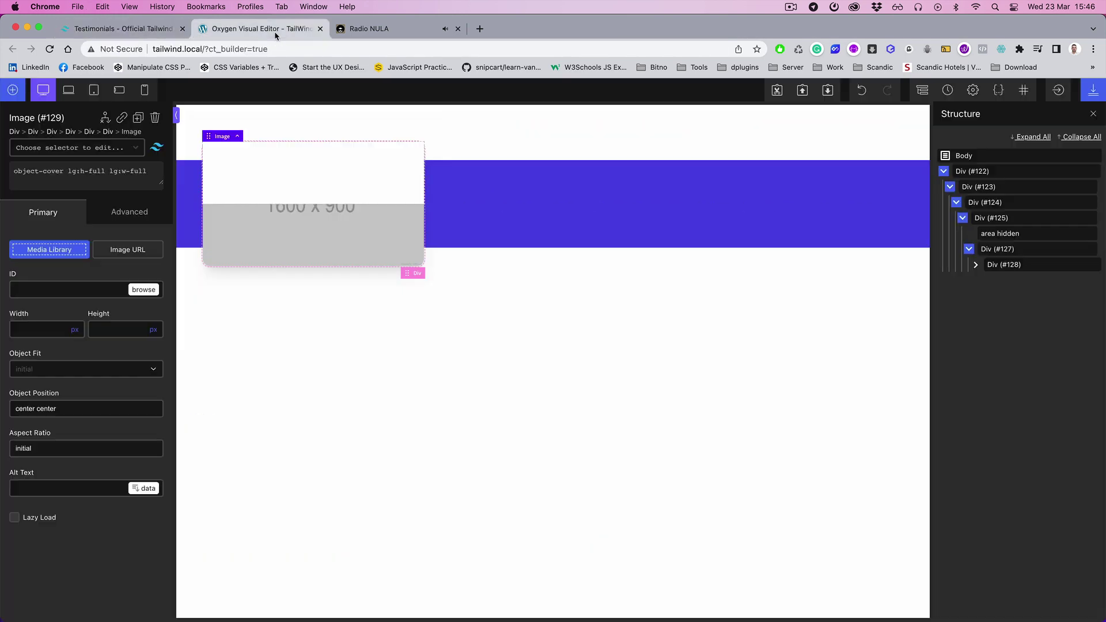
left_click(128, 250)
left_click(69, 289)
key("super+v")
left_click(142, 28)
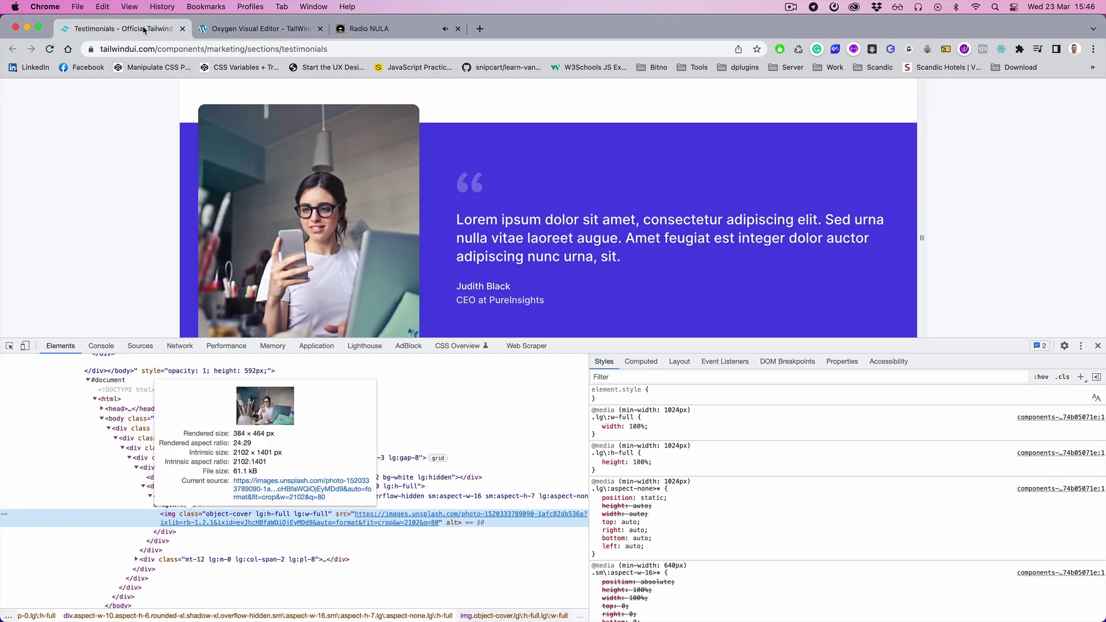
left_click(149, 487)
left_click(136, 468)
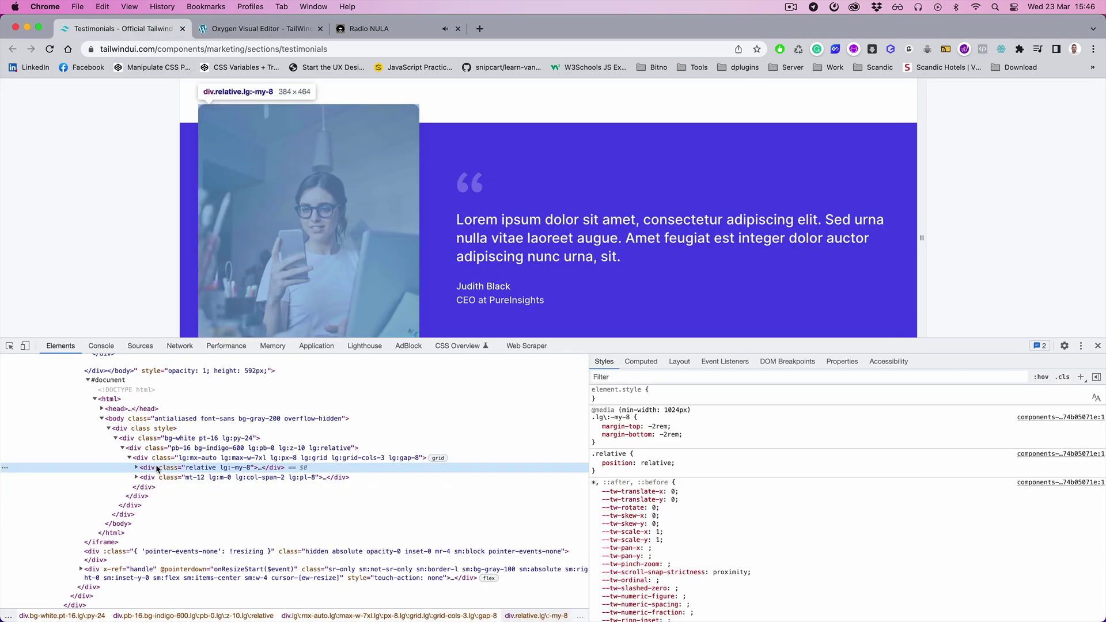
left_click(137, 478)
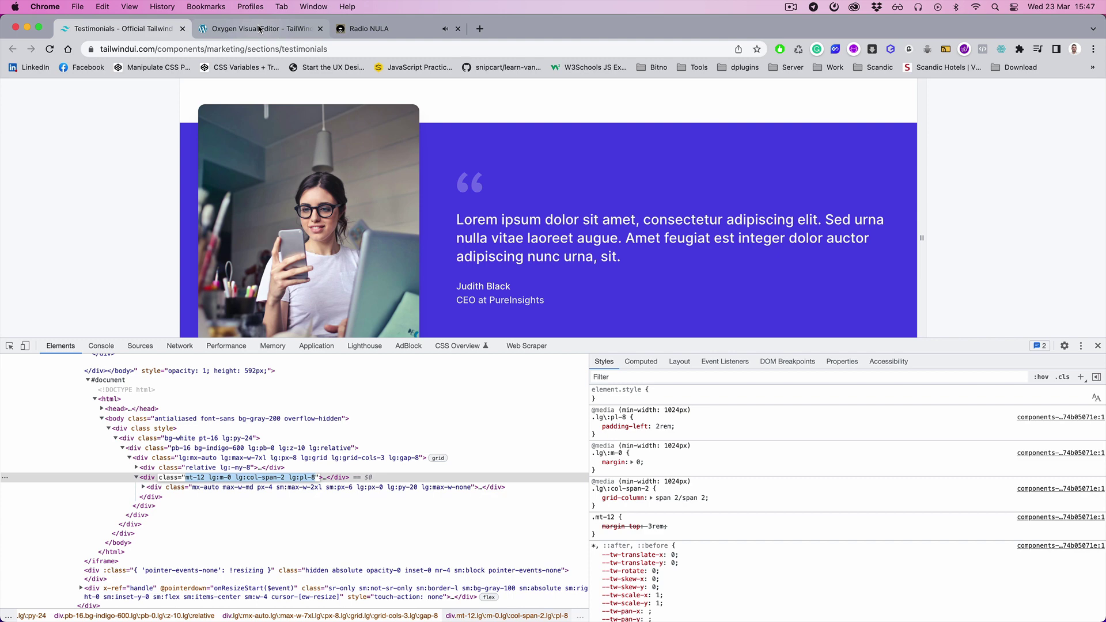
left_click(136, 468)
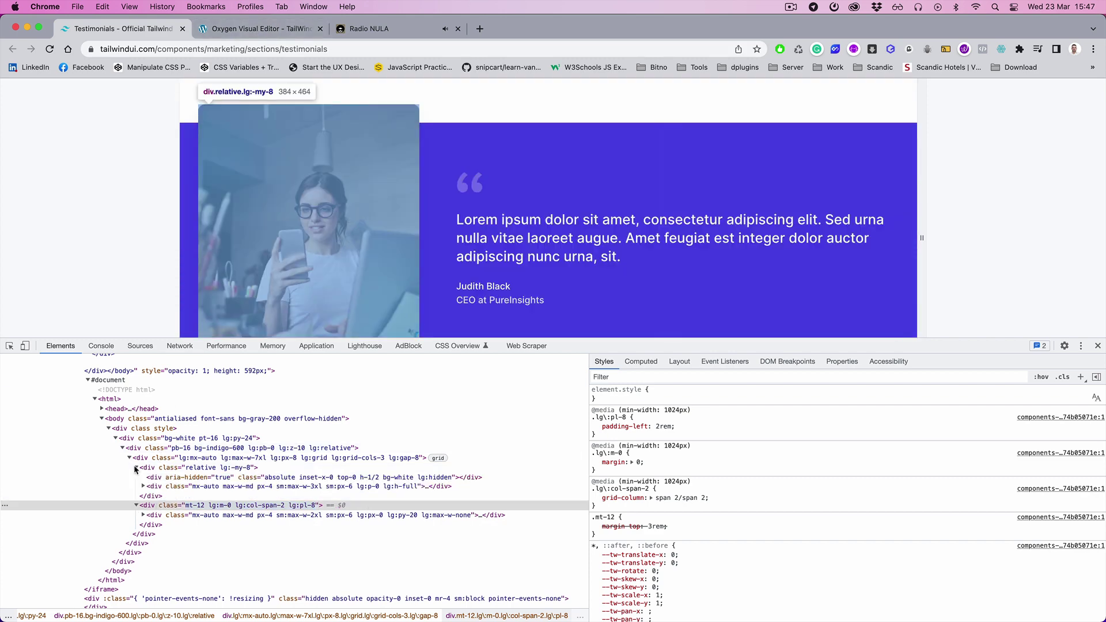
left_click(259, 29)
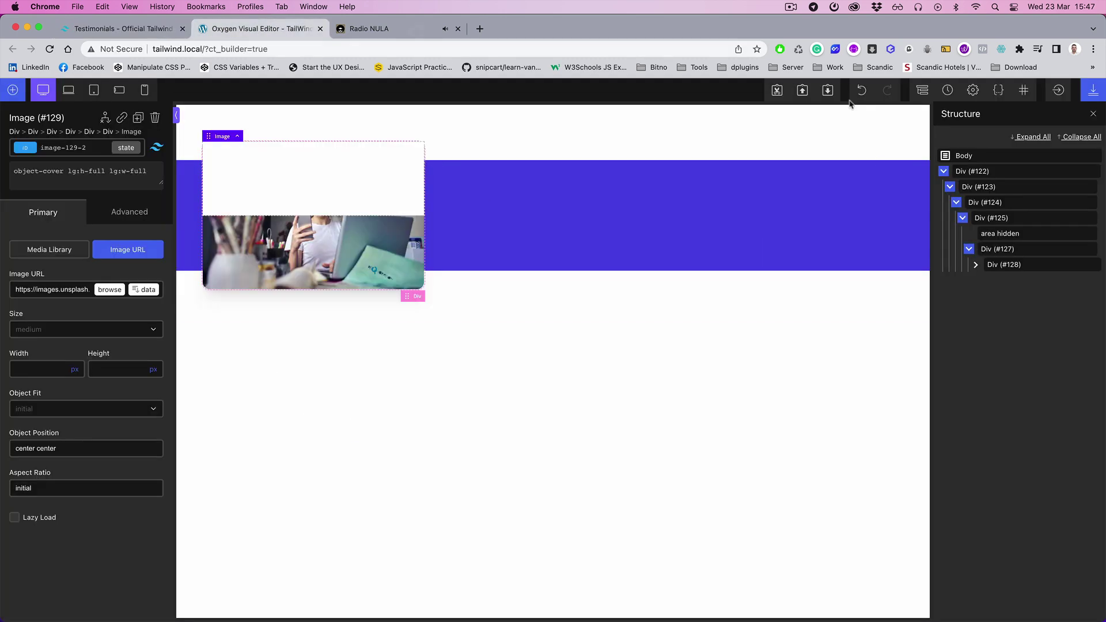
Step: Add the text column div and its inner wrapper div inside Div (#124) with the copied classes
left_click(980, 205)
key("super+v")
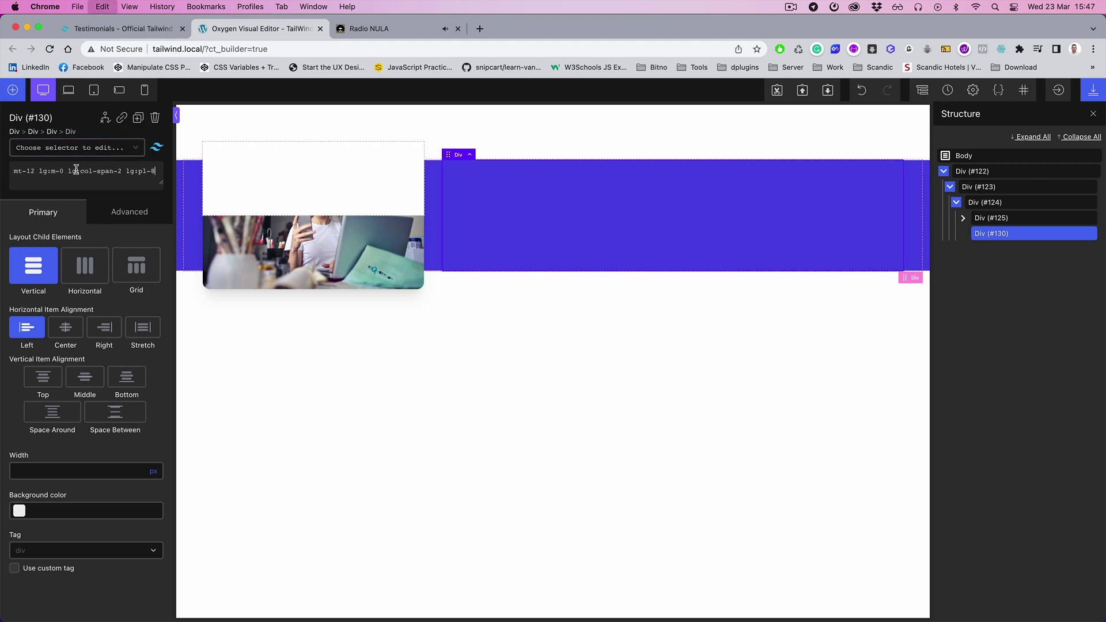
left_click(123, 29)
left_click(219, 487)
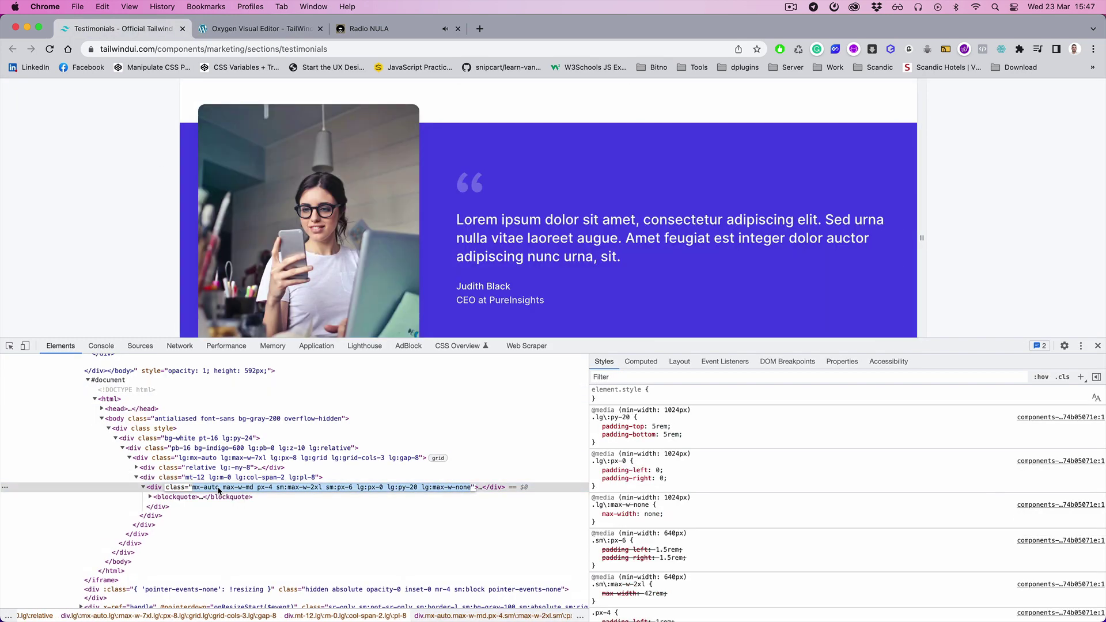
left_click(231, 28)
key("super+v")
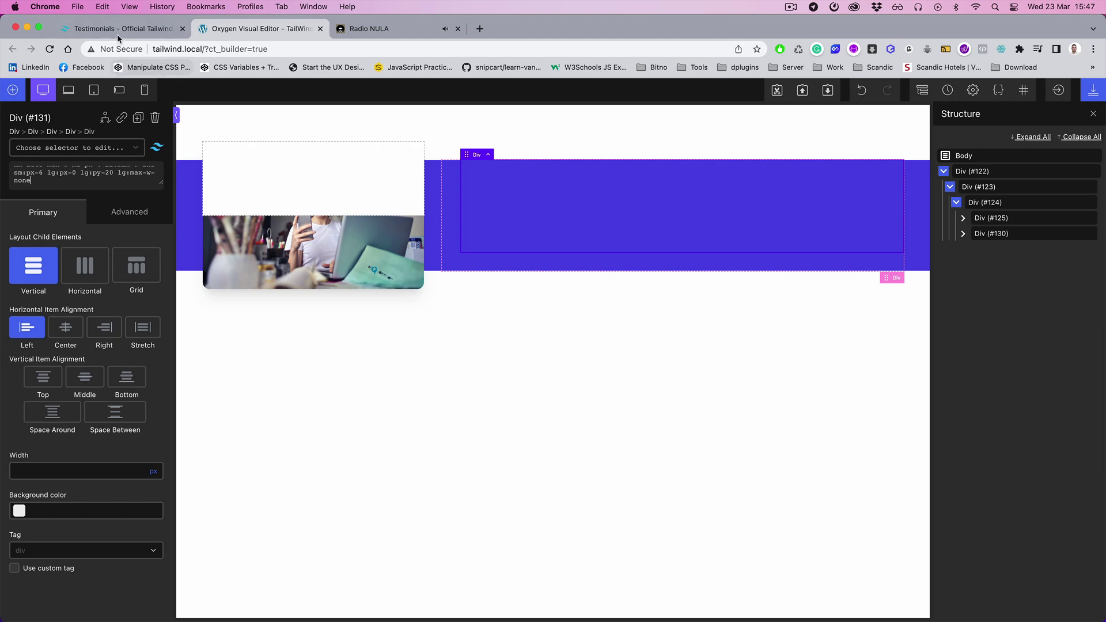
left_click(122, 28)
left_click(260, 28)
left_click(1033, 137)
Step: Add a custom-tag div named blockquote inside Div (#131) with a first child div
key("super+v")
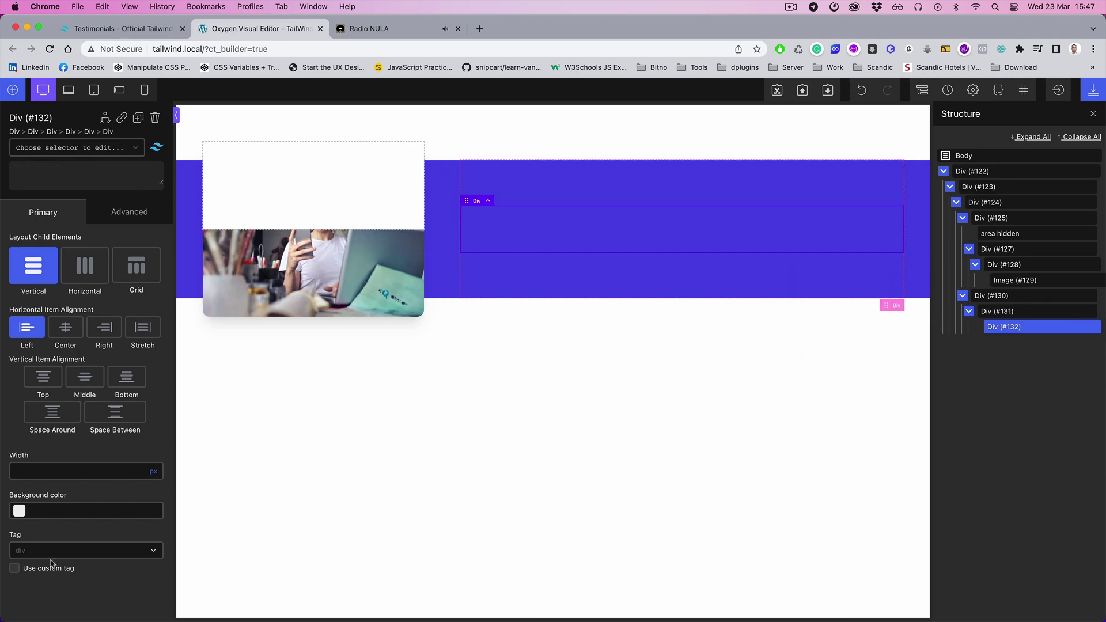
left_click(15, 568)
left_click(119, 28)
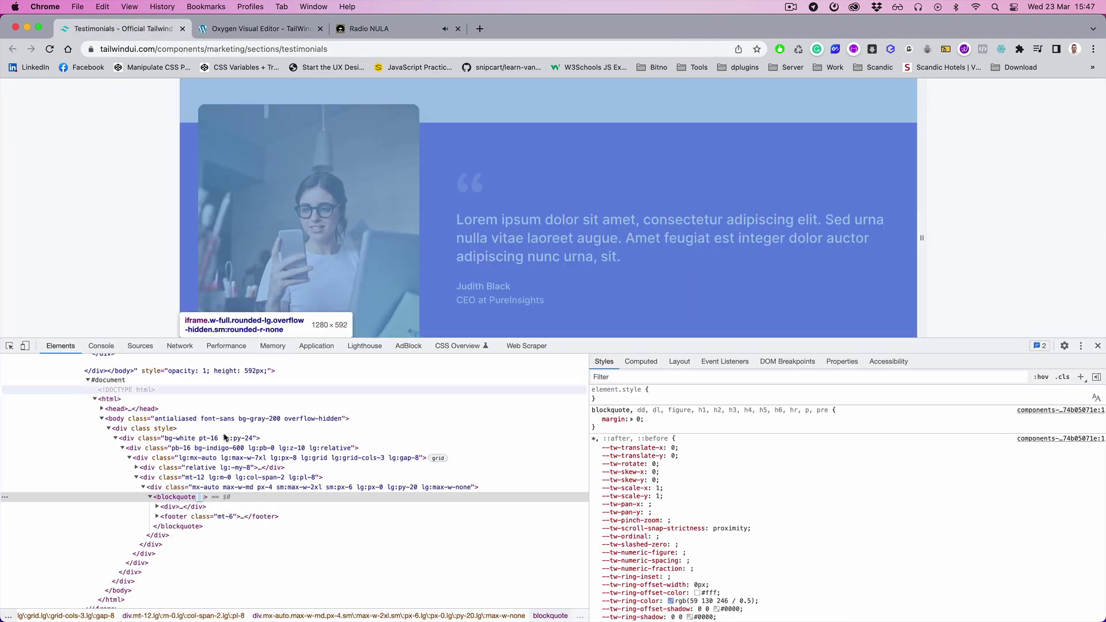
left_click(246, 29)
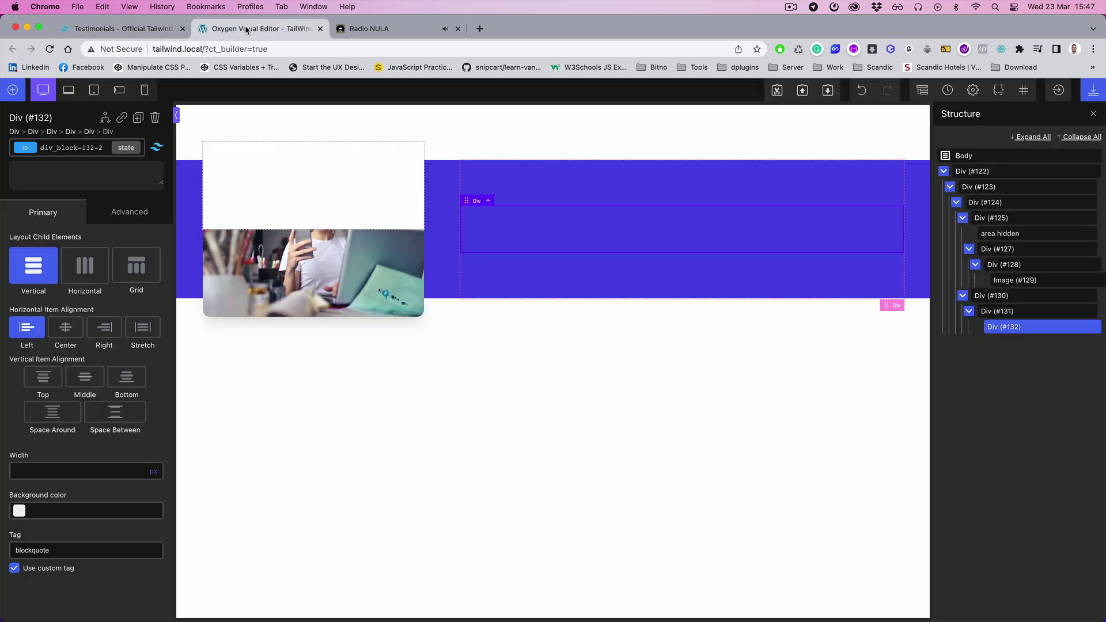
double_click(1005, 327)
type("blockquote")
key("Return")
left_click(980, 328)
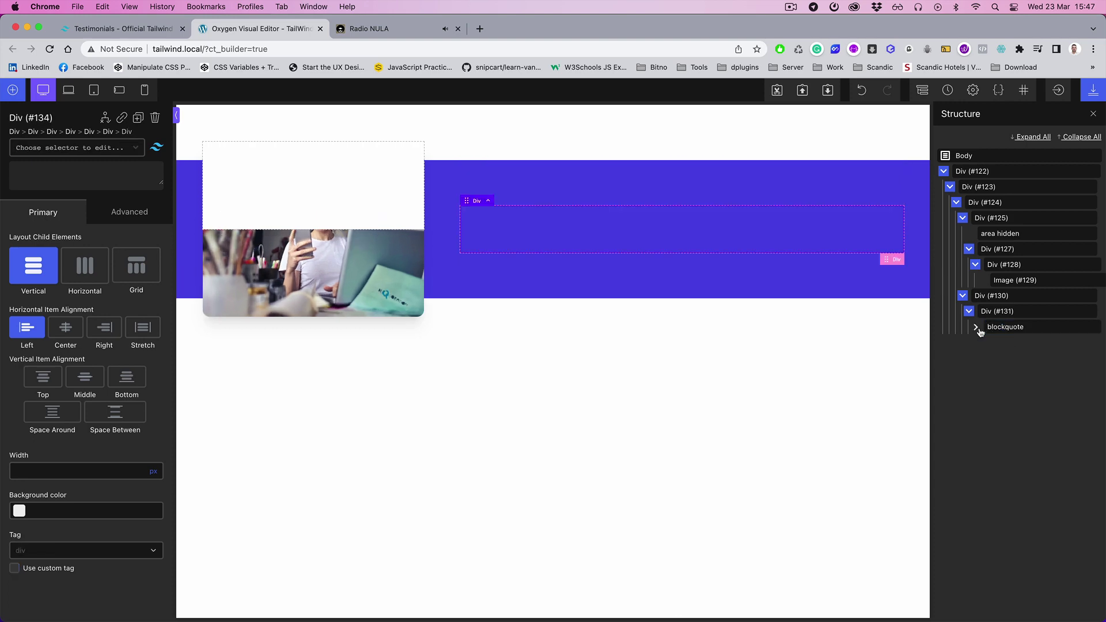
left_click(994, 343)
Step: Rename the blockquote's second child to footer and render it as a footer tag with mt-6
left_click(118, 28)
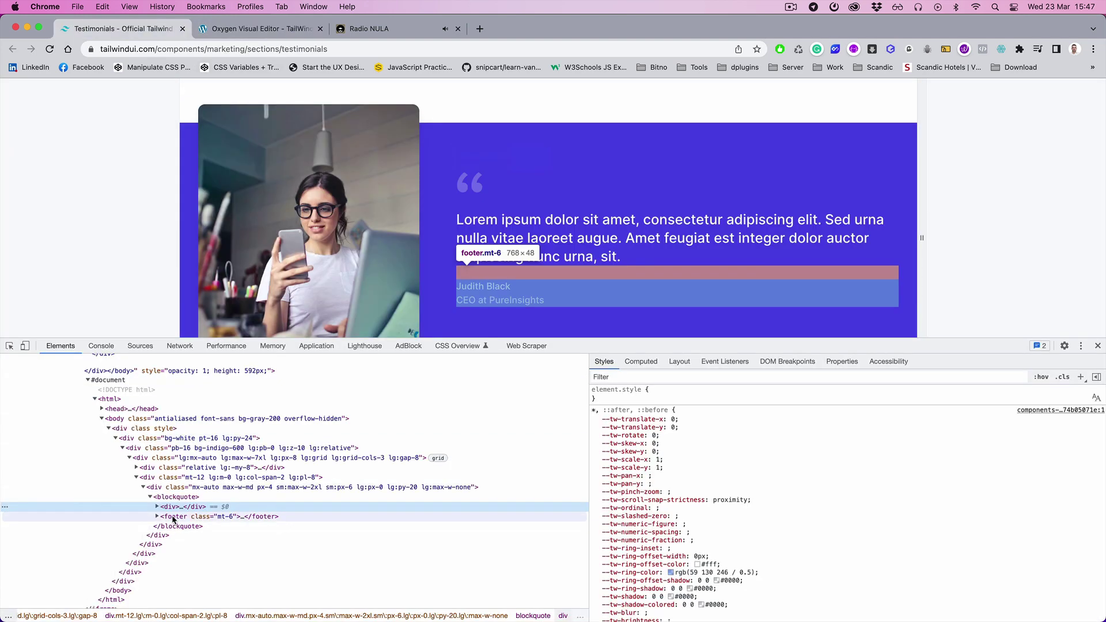
left_click(246, 29)
double_click(1011, 358)
type("footer")
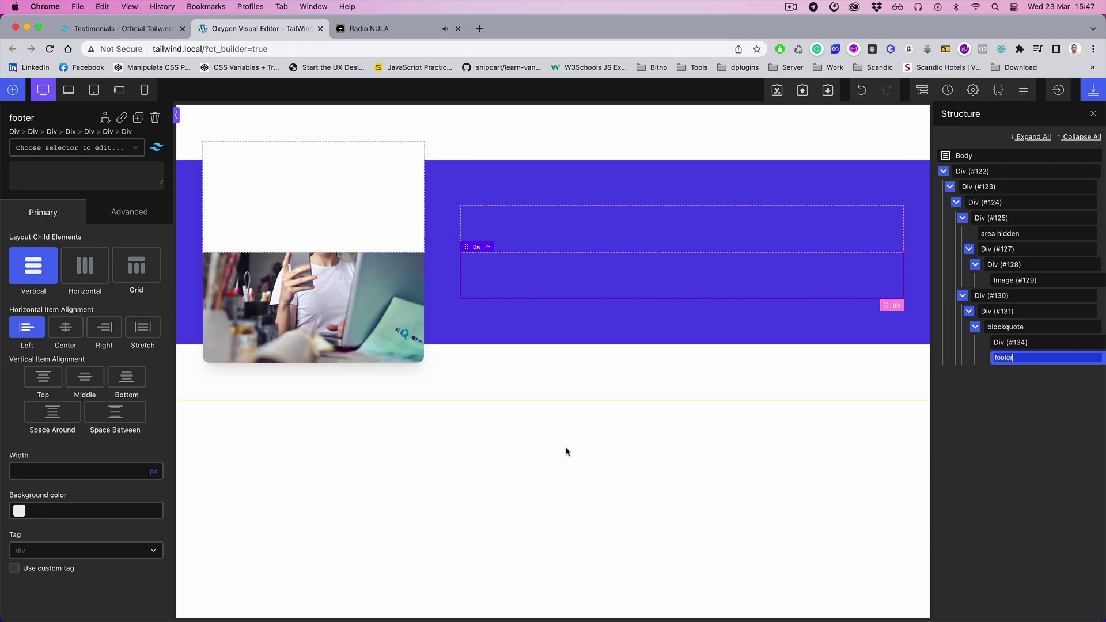
key("Return")
left_click(129, 550)
scroll(112, 571, "down", 3)
left_click(109, 549)
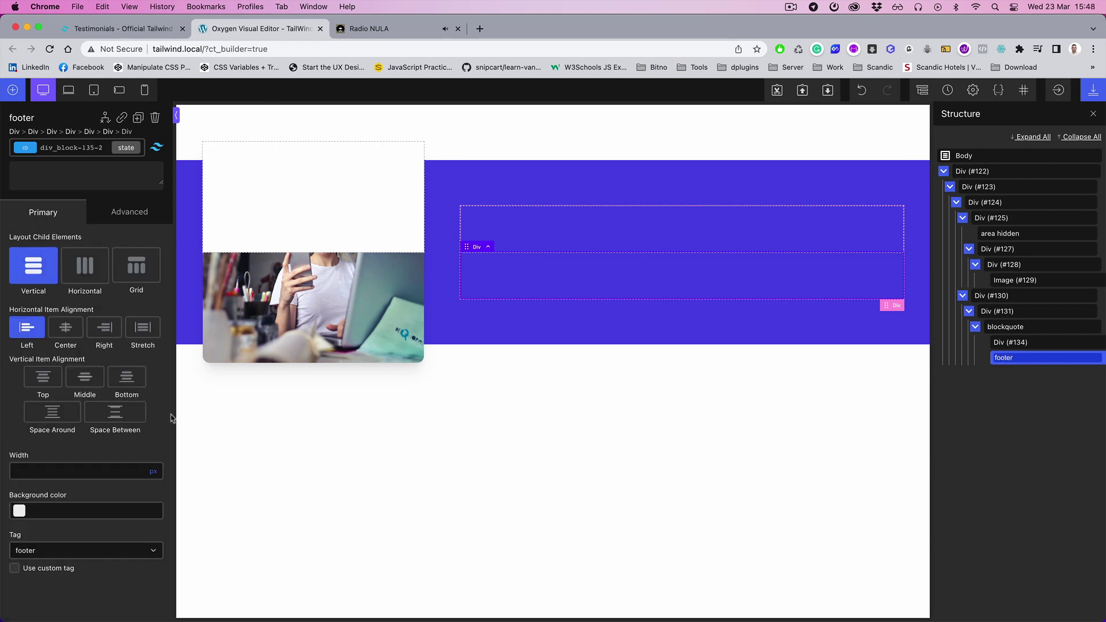
left_click(124, 29)
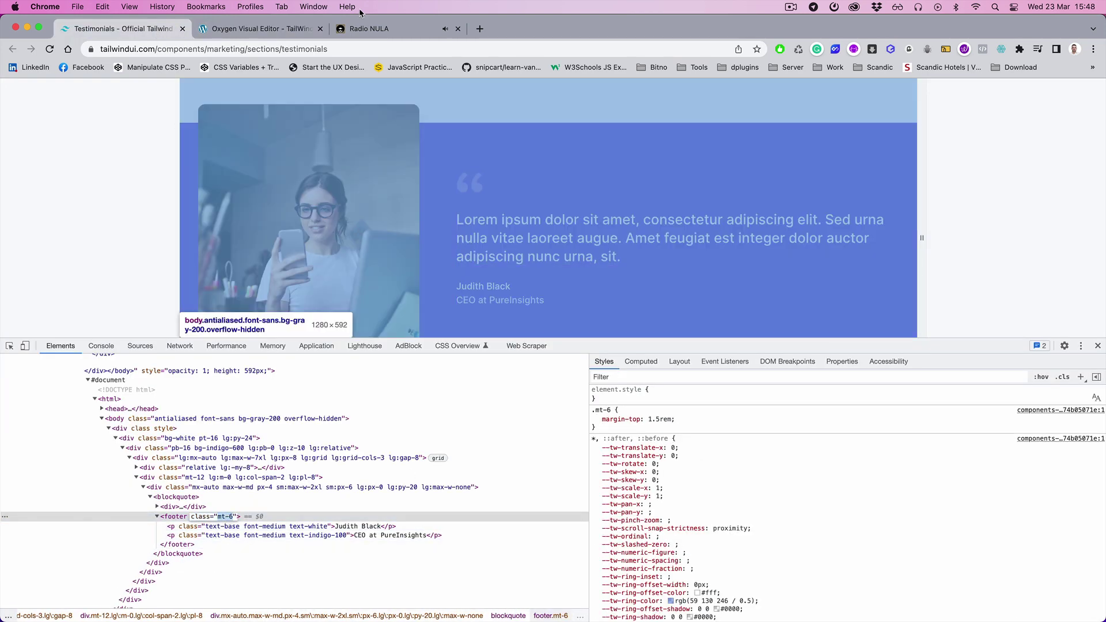
left_click(259, 28)
left_click(123, 29)
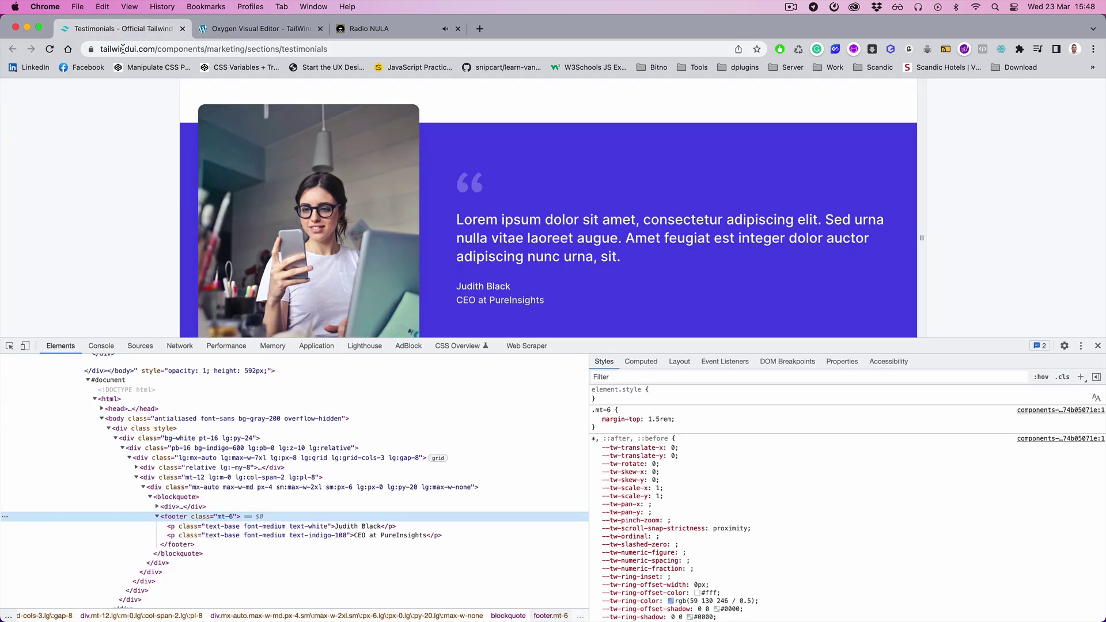
Step: Add two footer text blocks carrying 'text-base font-medium text-white'
left_click(259, 29)
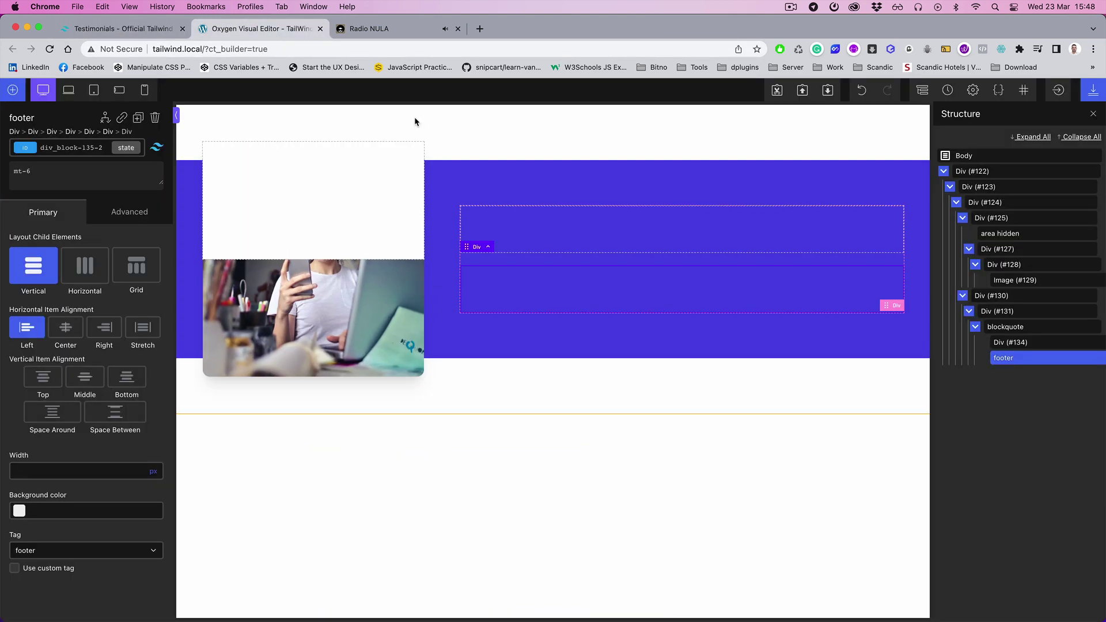
key("ctrl+shift+t")
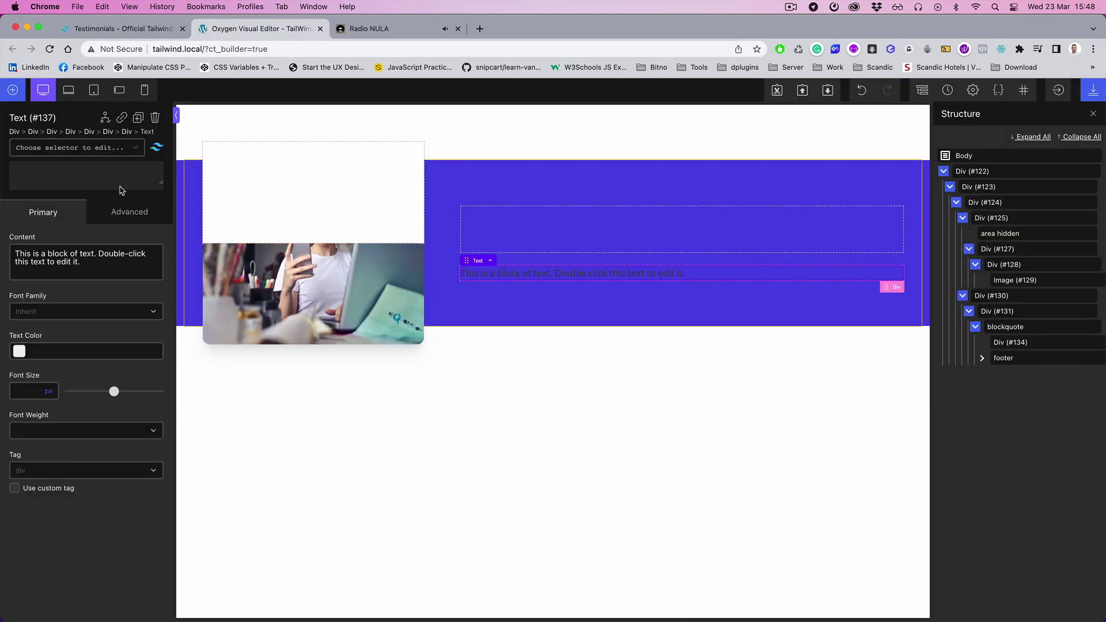
type("text-base font-medium text-white")
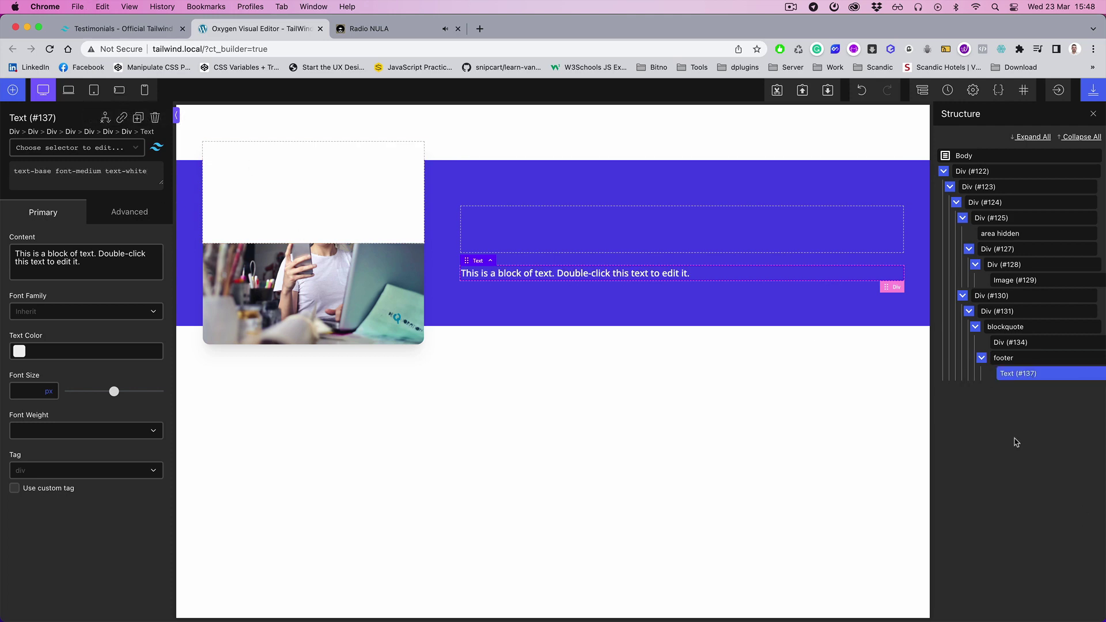
key("ctrl+shift+d")
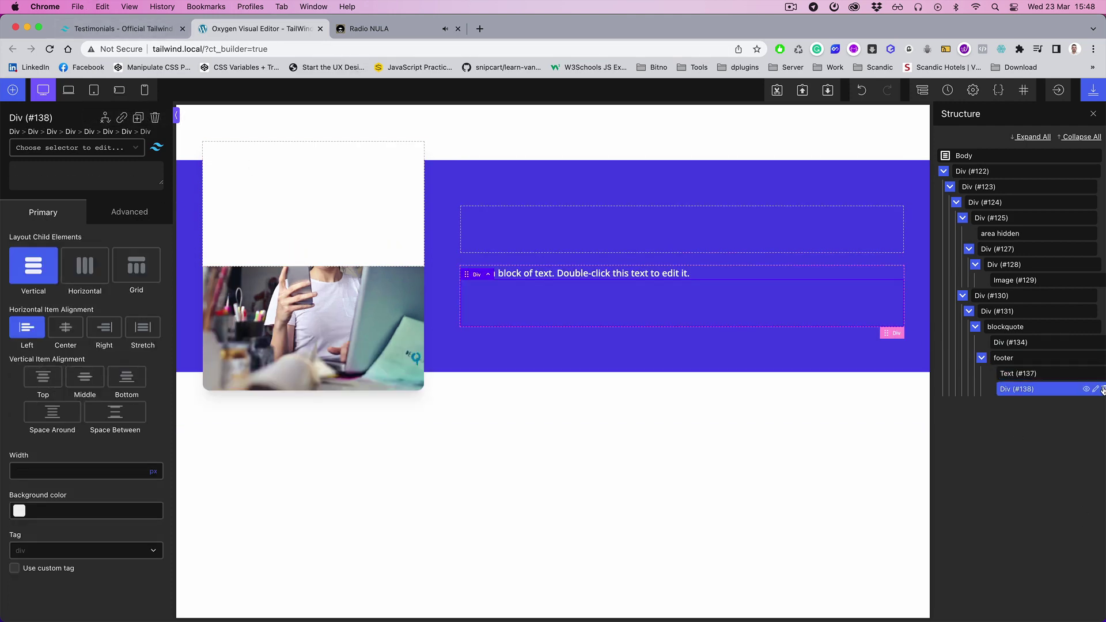
key("ctrl+z")
key("ctrl+shift+t")
left_click(123, 29)
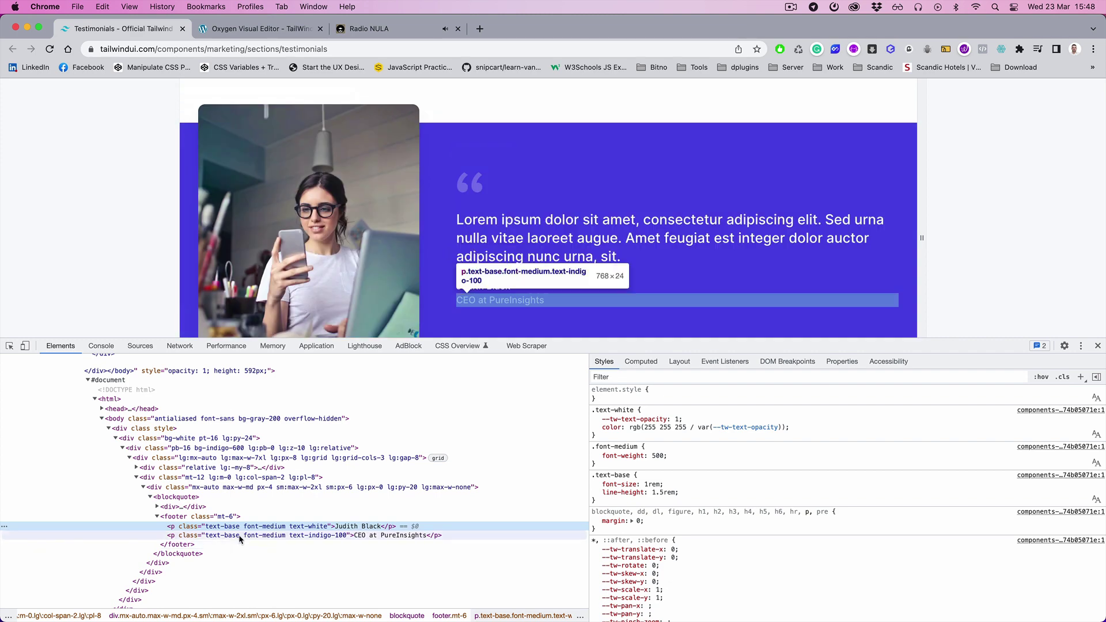
left_click(260, 28)
double_click(106, 170)
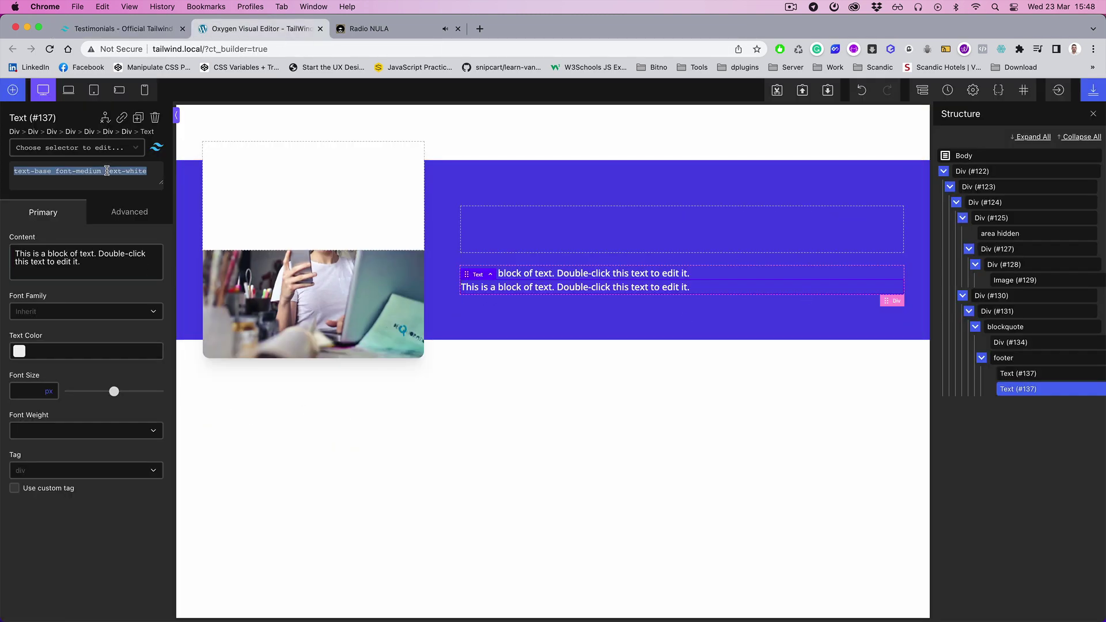
Step: Inspect the quote icon's markup on the reference page and add a heading in the quote div
left_click(124, 29)
right_click(457, 184)
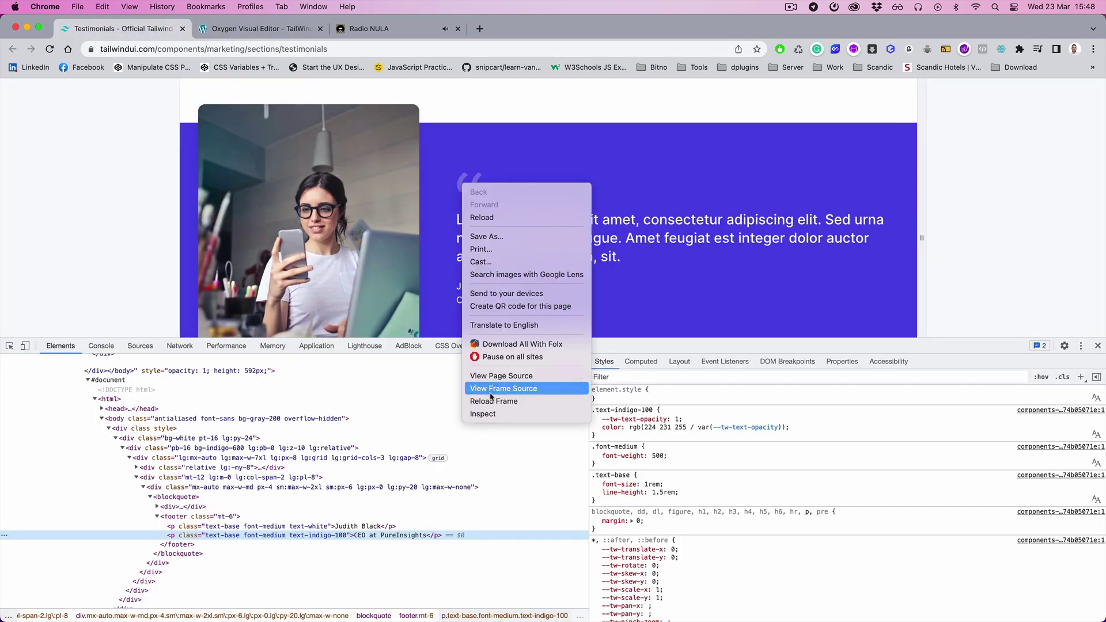
left_click(482, 413)
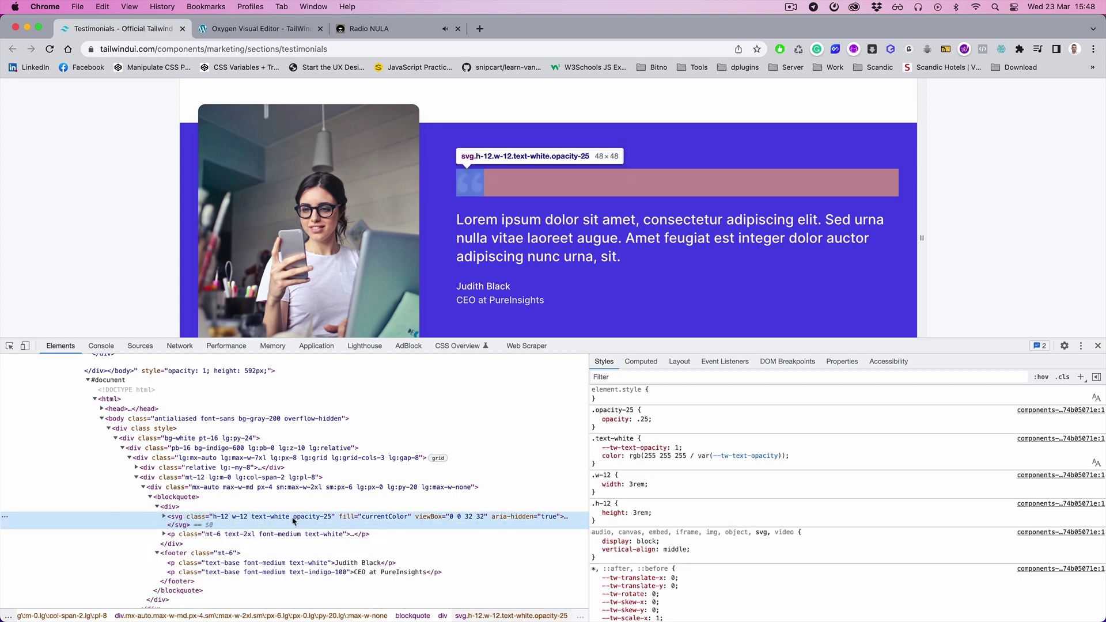
left_click(260, 29)
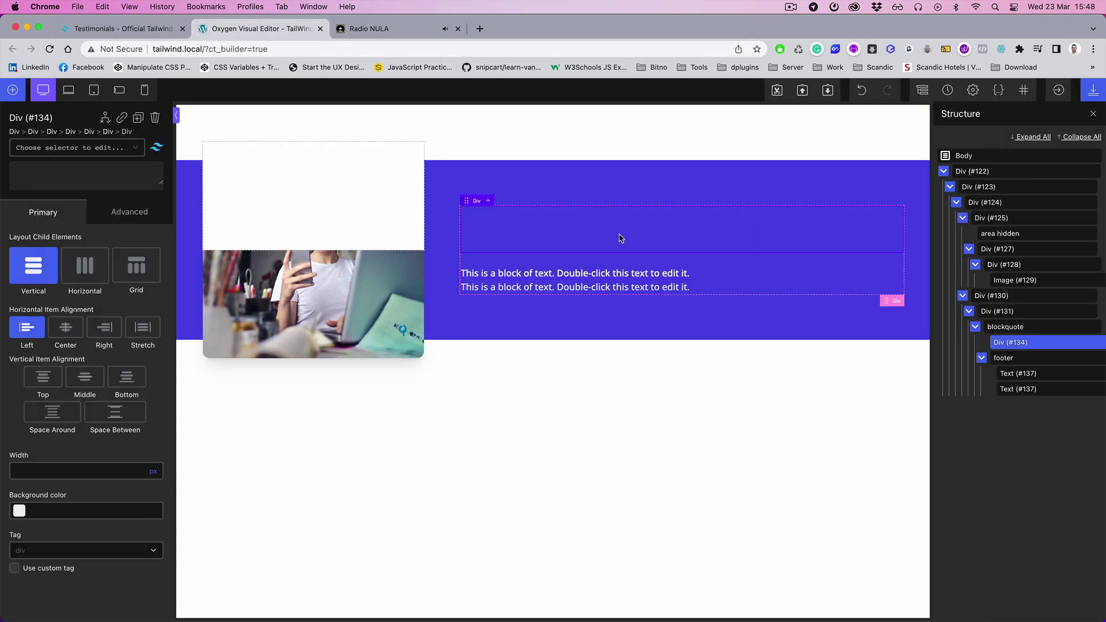
left_click(123, 29)
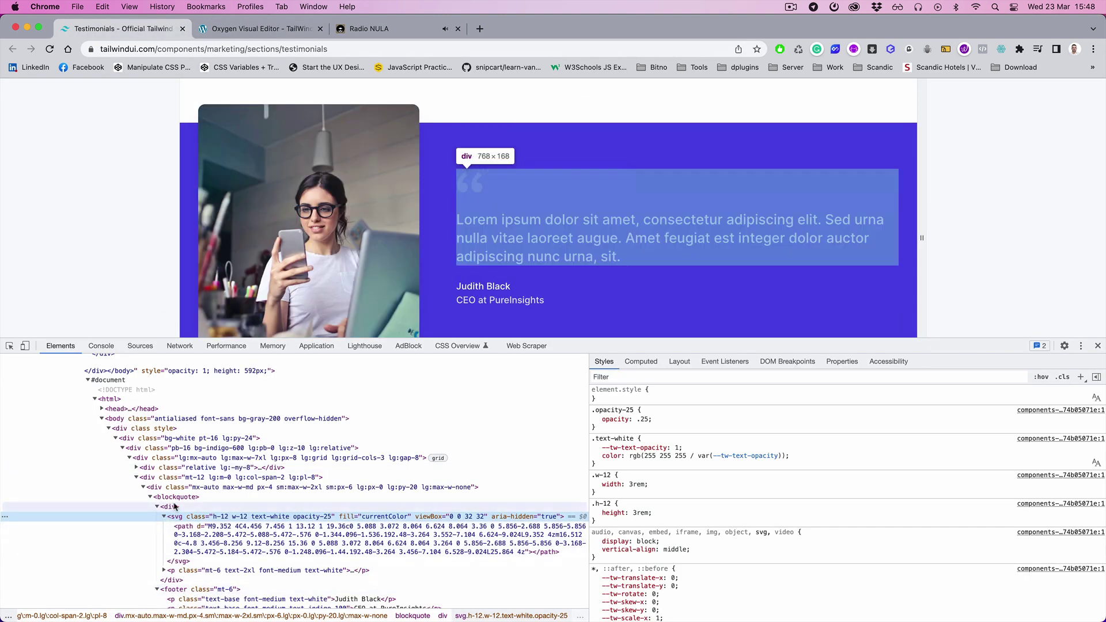
left_click(260, 29)
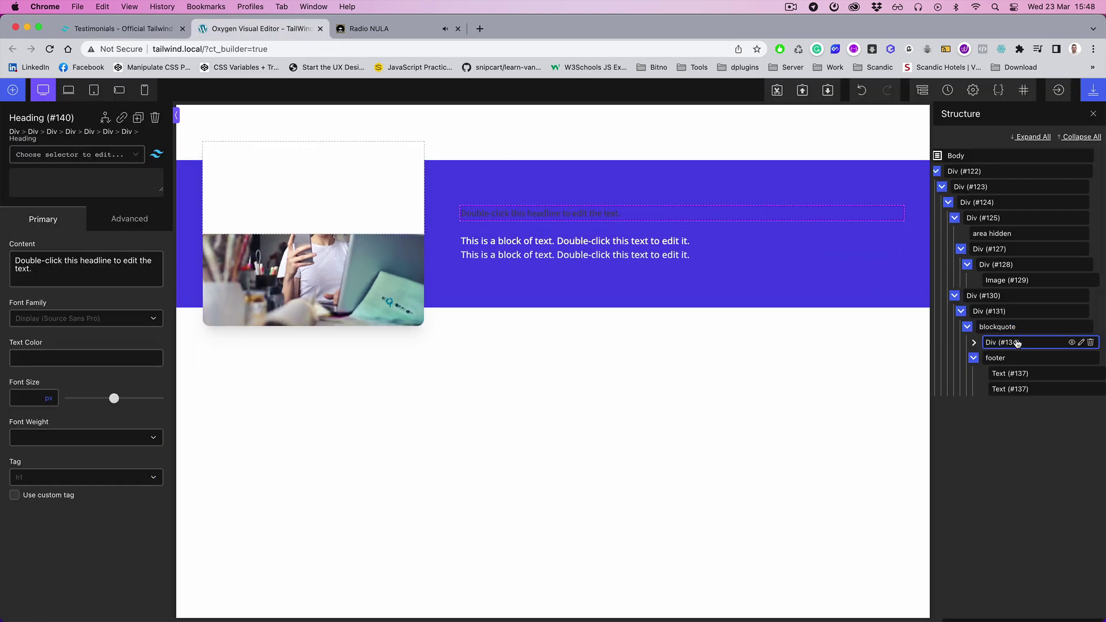
Step: Add an image placeholder with 'h-12 w-12 text-white opacity-25' and copy the quote paragraph classes
left_click(123, 28)
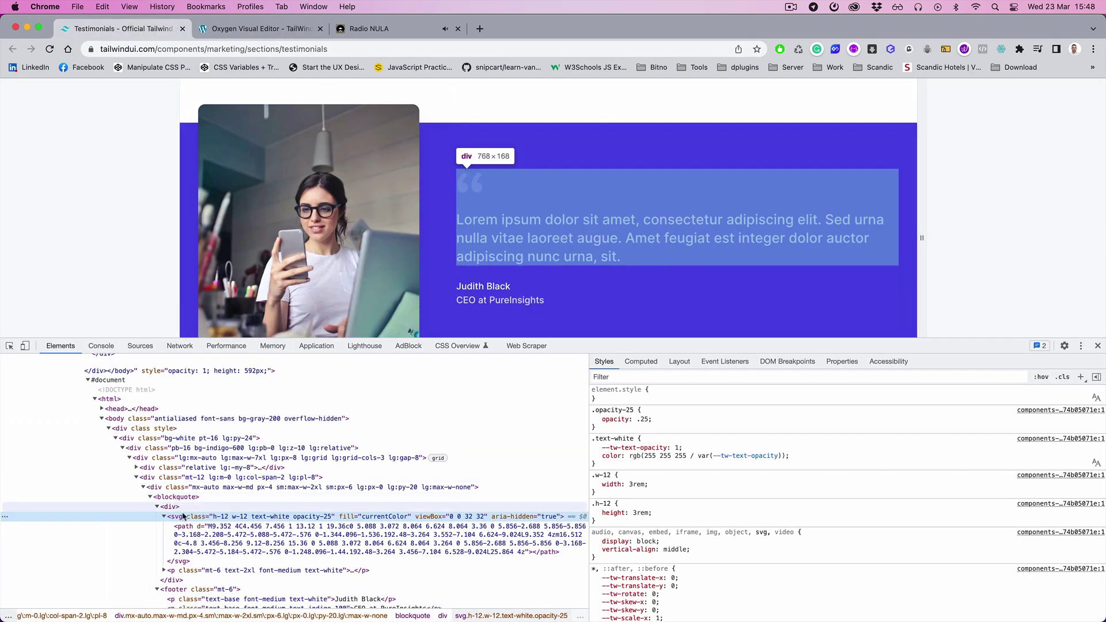
left_click(260, 29)
left_click(12, 89)
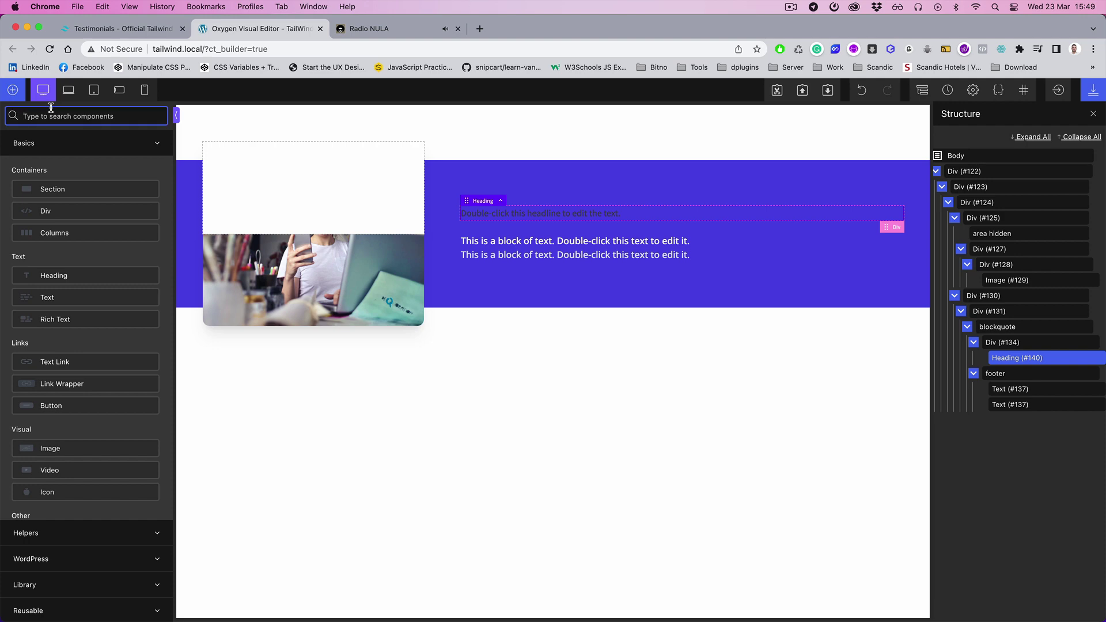
type("image")
key("Return")
type("h-12 w-12 text-white opacity-25")
left_click(124, 29)
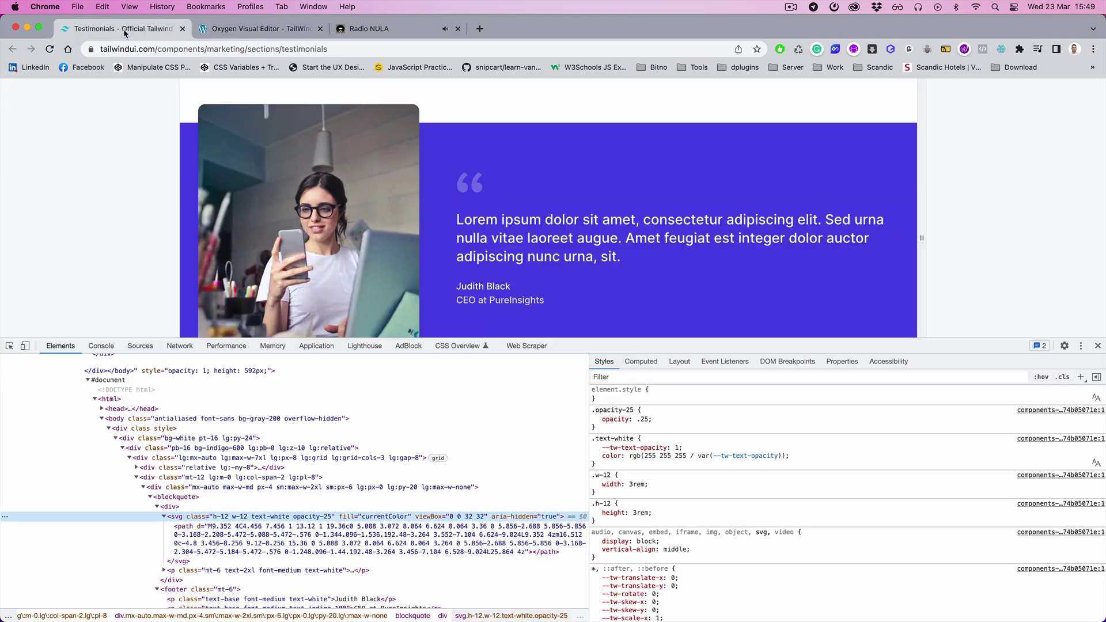
left_click(186, 571)
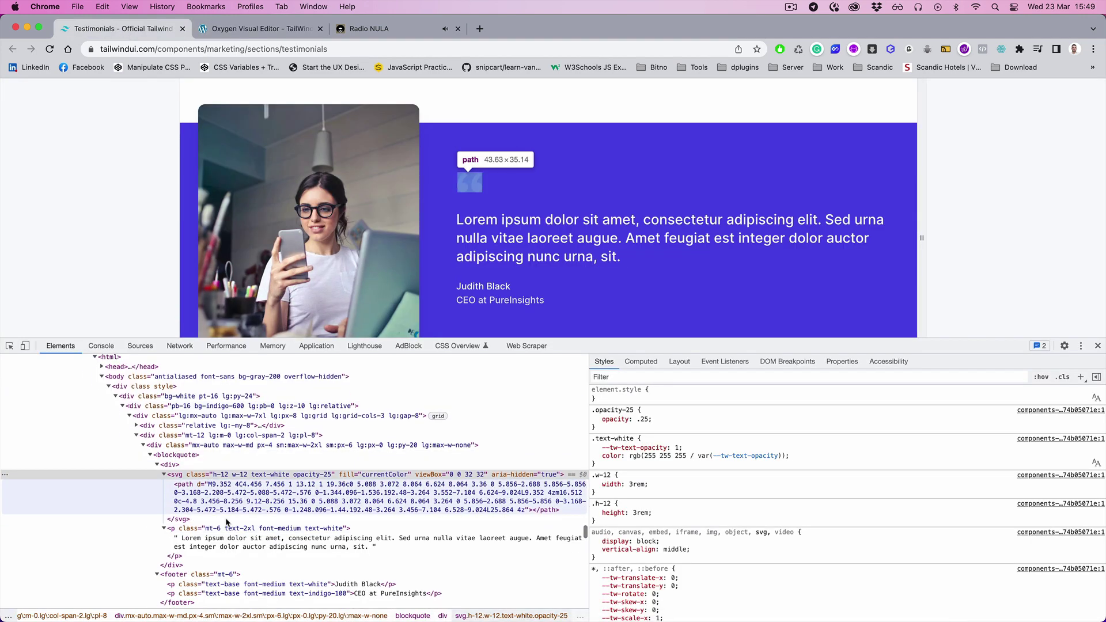
double_click(229, 528)
key("super+c")
left_click(241, 29)
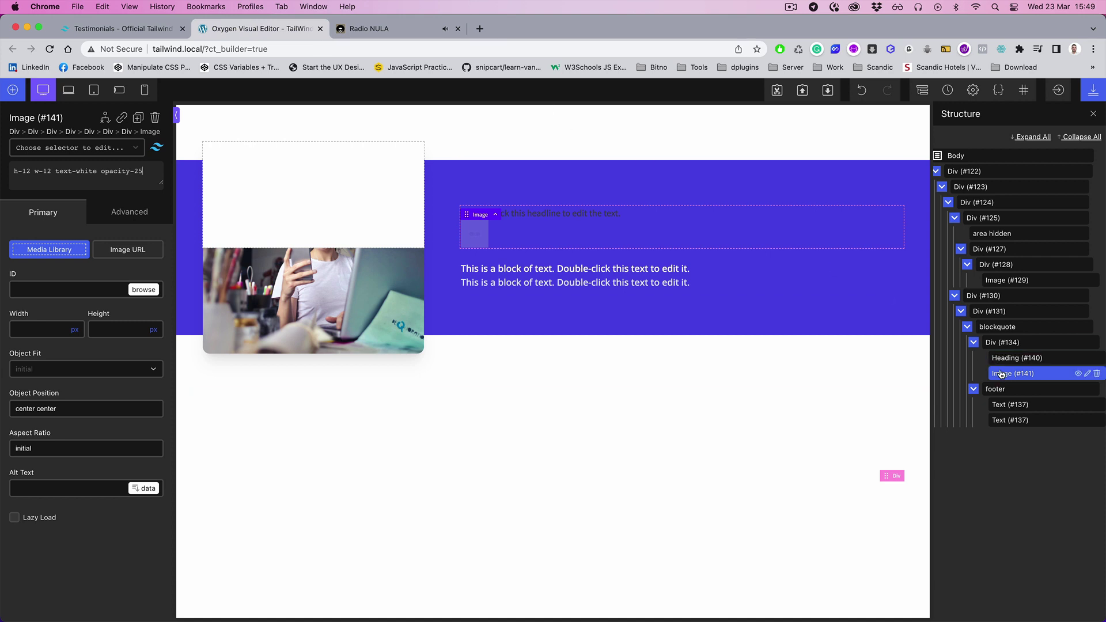
Step: Add quote text with 'mt-6 text-2xl font-medium text-white', move the icon up and delete the heading
left_click(1001, 343)
key("ctrl+shift+t")
left_click(87, 174)
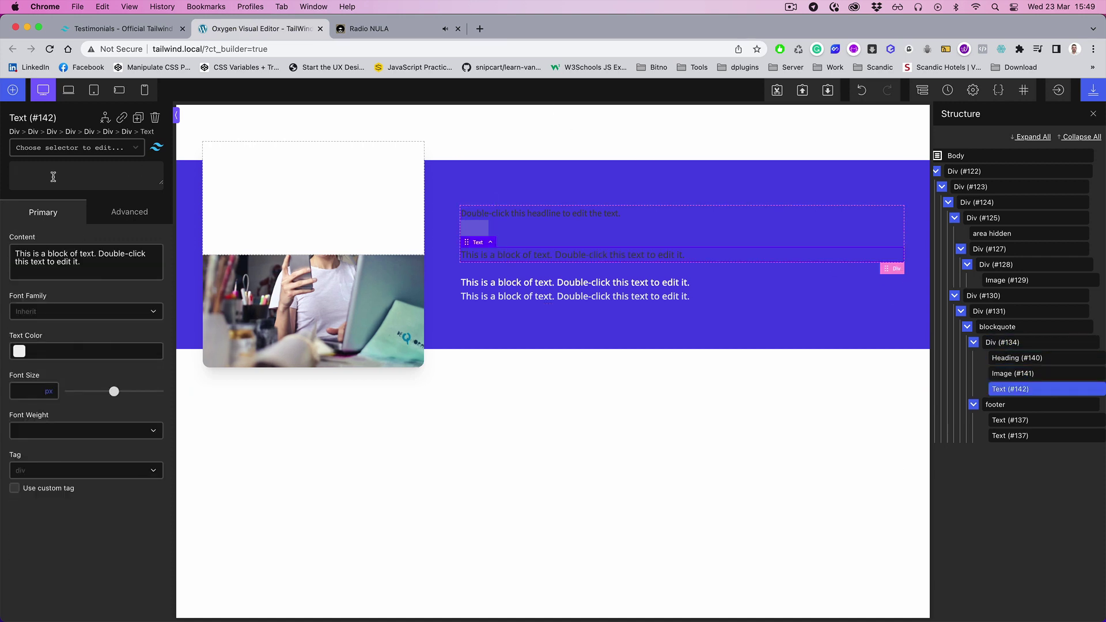
key("super+v")
left_click_drag(1012, 374, 1013, 360)
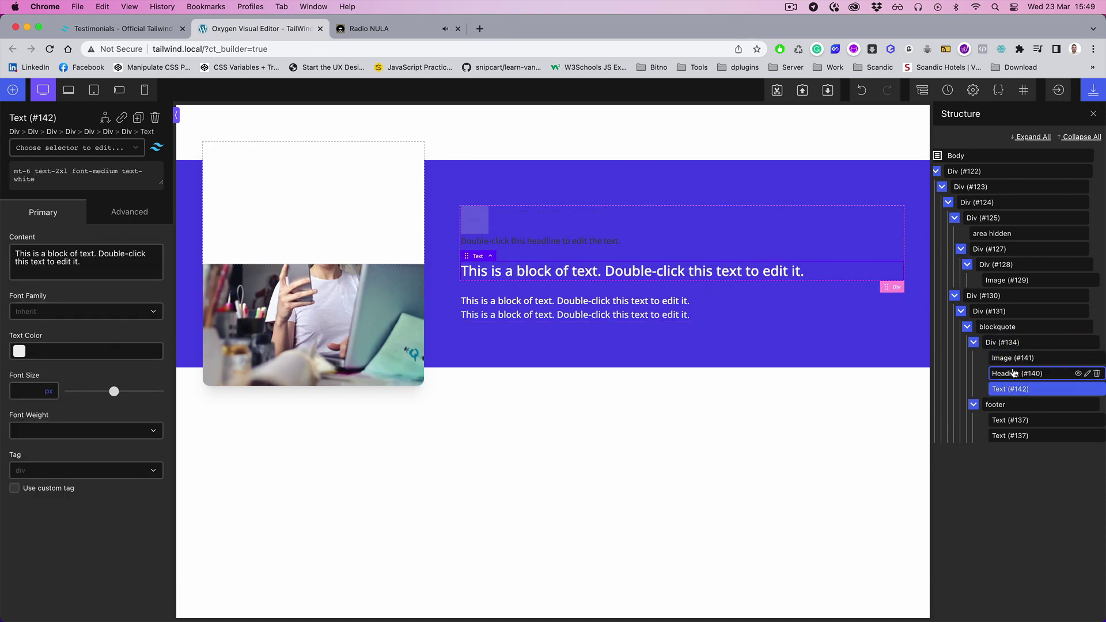
left_click(1015, 377)
left_click(123, 28)
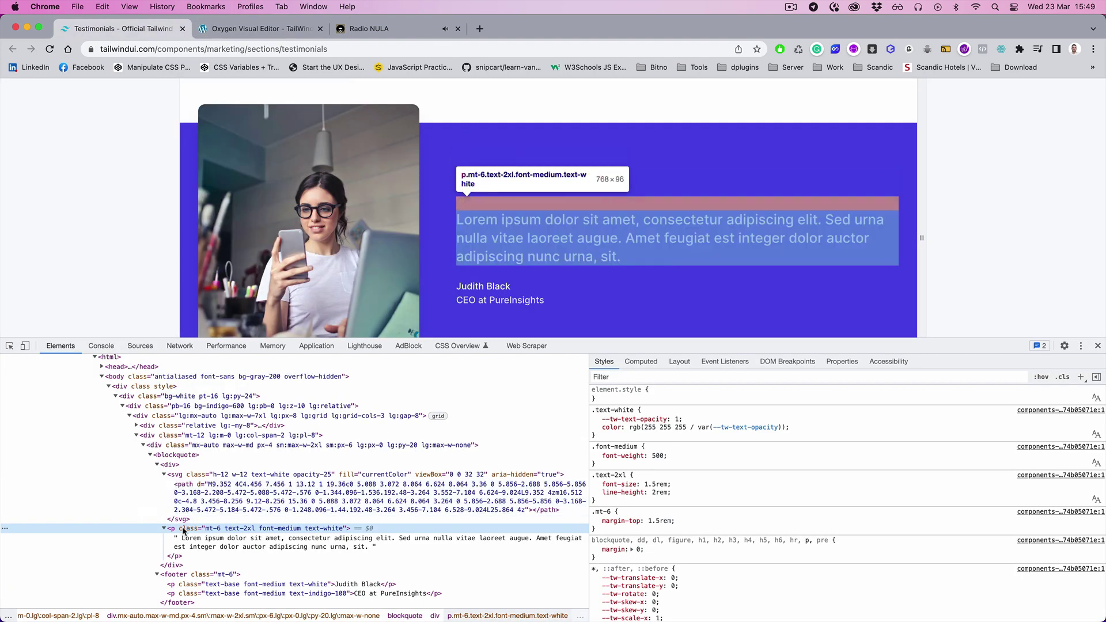
left_click(260, 29)
left_click(1097, 373)
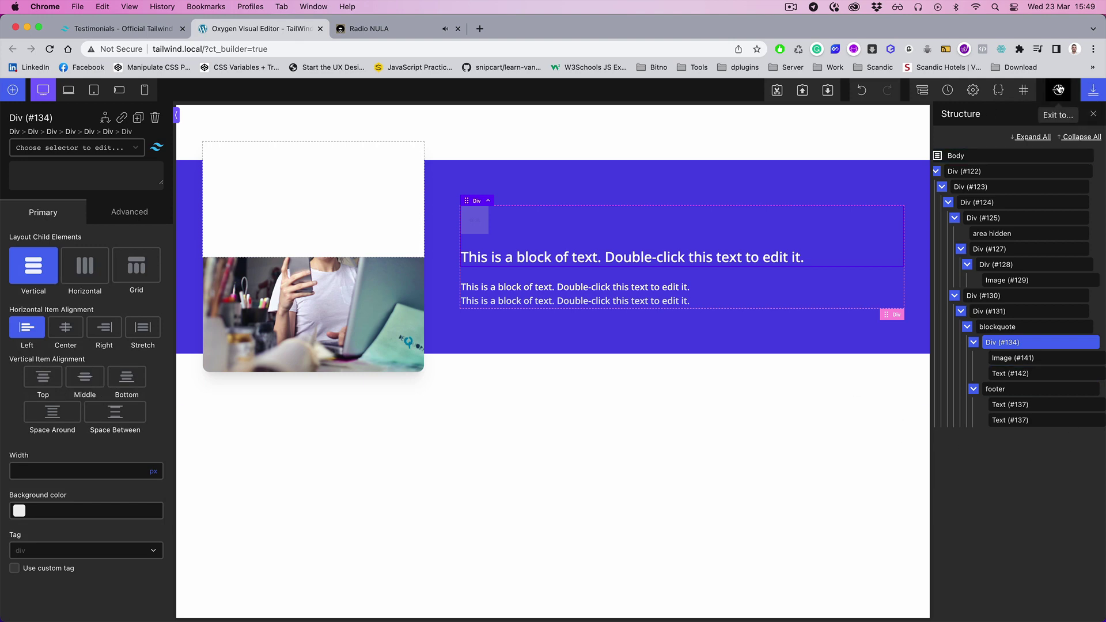
Step: View the testimonial on the tailwind.local frontend, compare with Tailwind UI and narrow the window
mouse_move(1059, 90)
left_click(1067, 127)
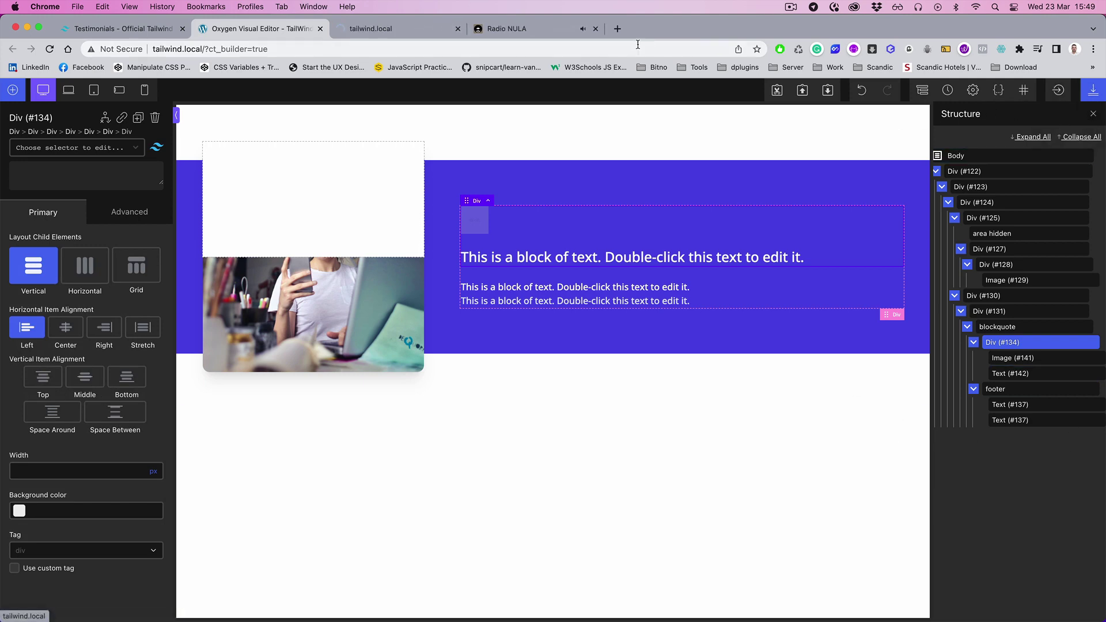
left_click(404, 28)
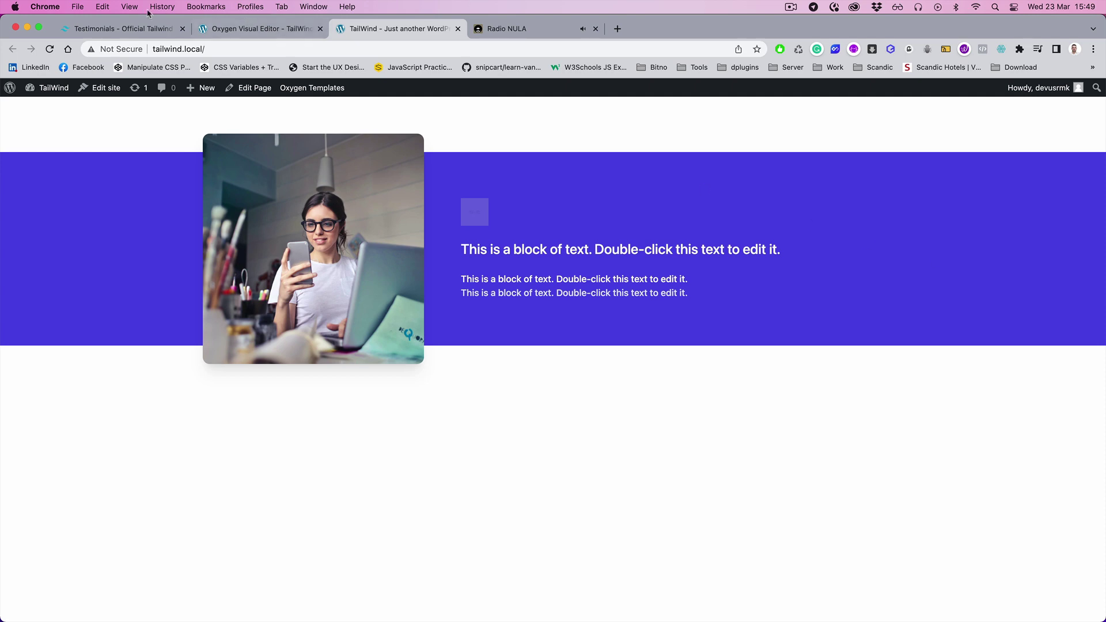
left_click(130, 28)
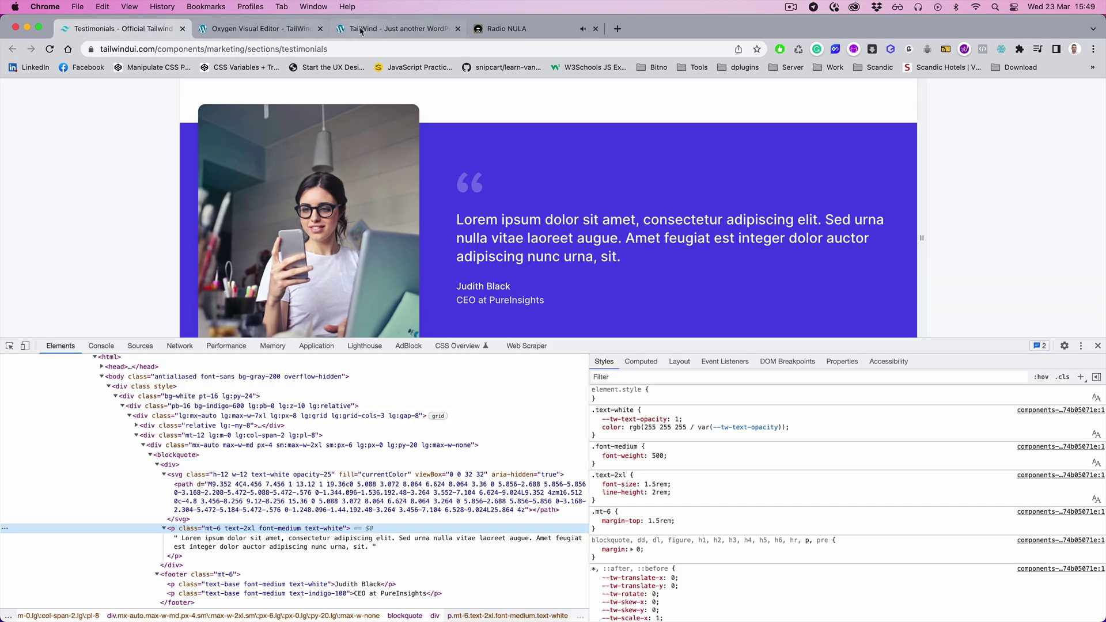
left_click(394, 29)
mouse_move(1104, 170)
left_mouse_down()
mouse_move(298, 172)
mouse_move(1015, 177)
left_mouse_up()
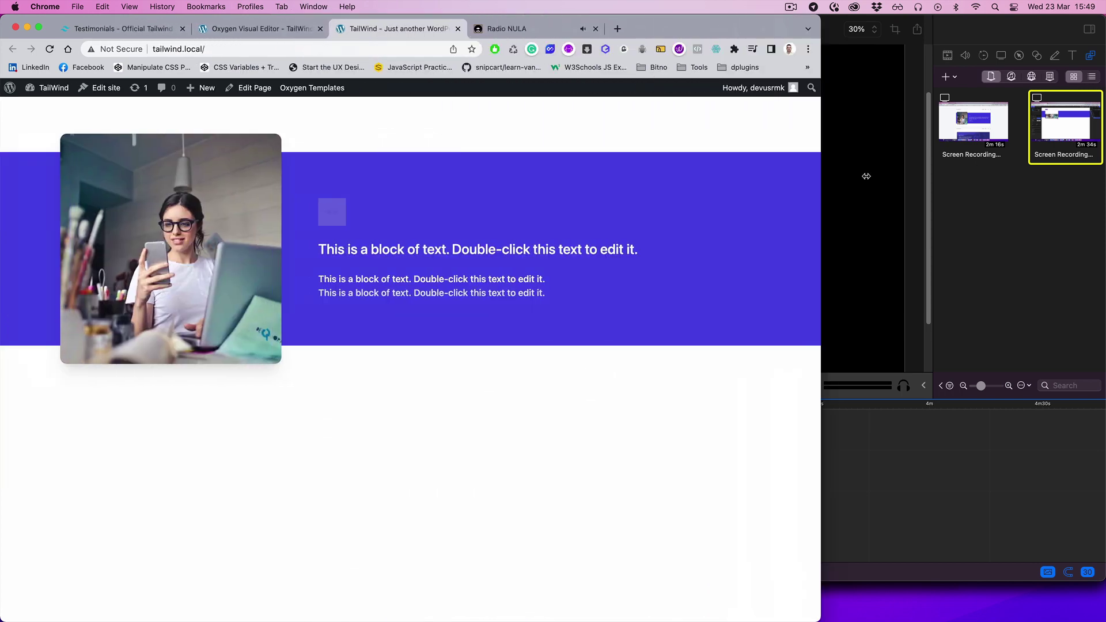
left_click(792, 8)
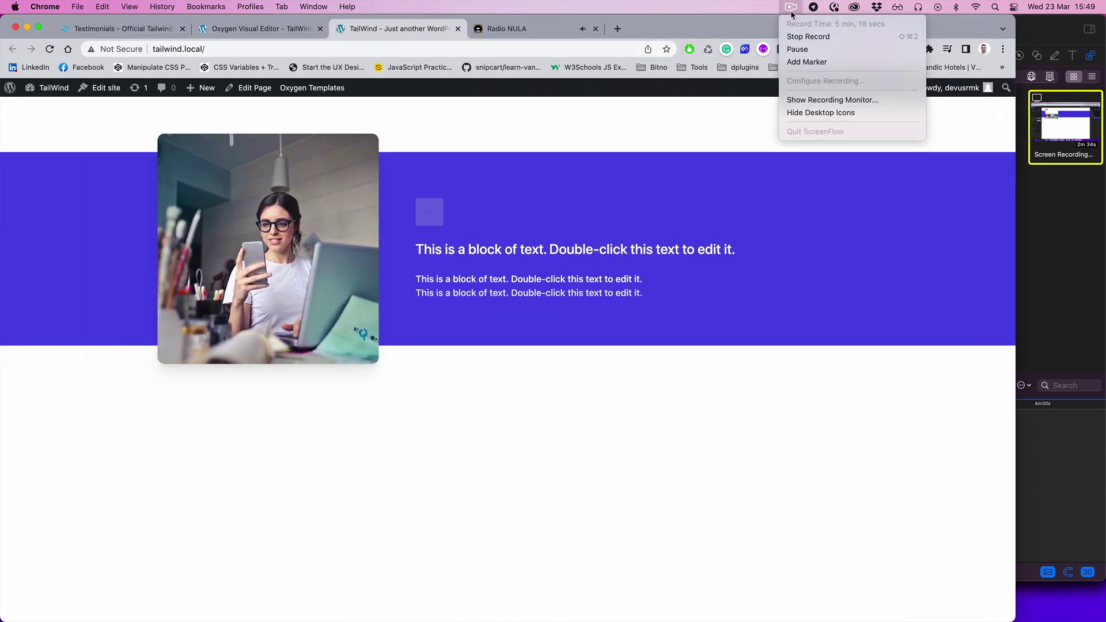
left_click(807, 37)
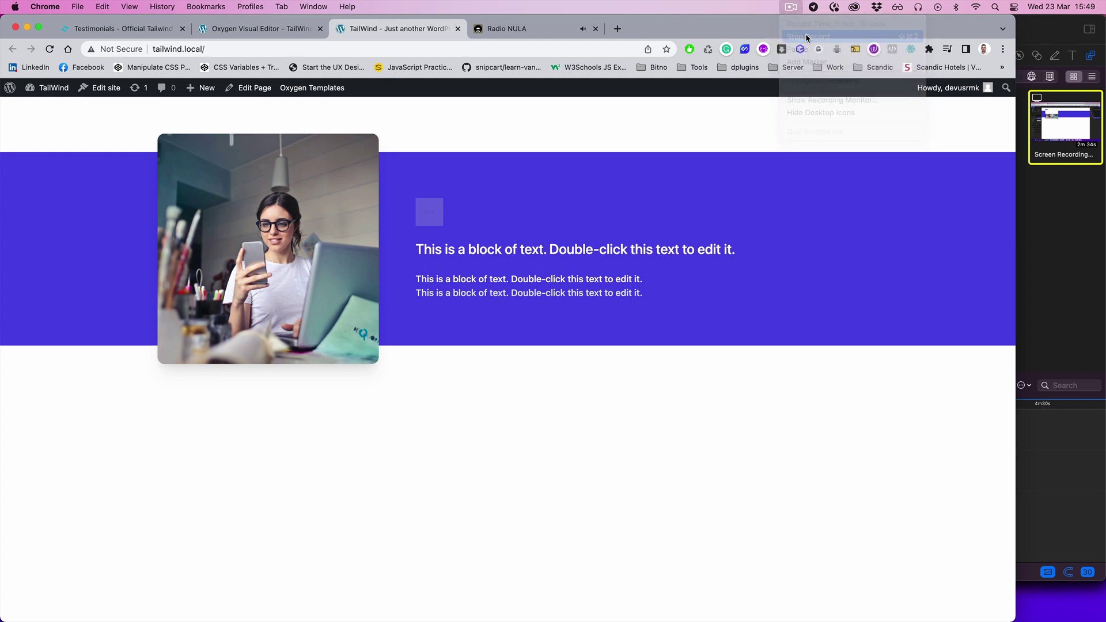